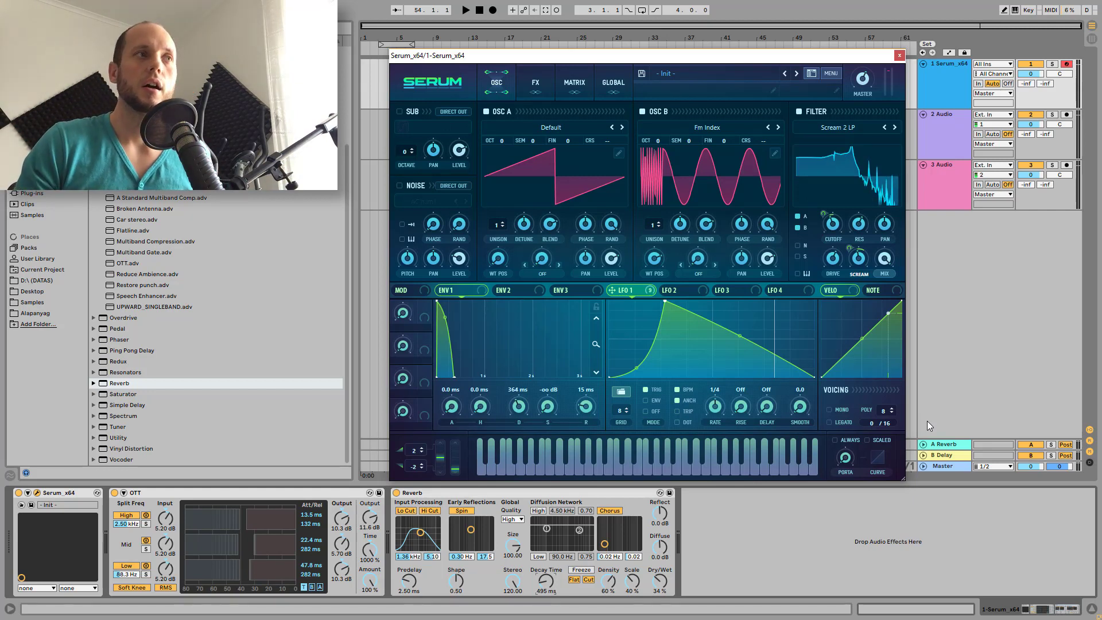
Look through the Misc filter types, and compare the patch with the filter bypassed and enabled.
left_click(829, 129)
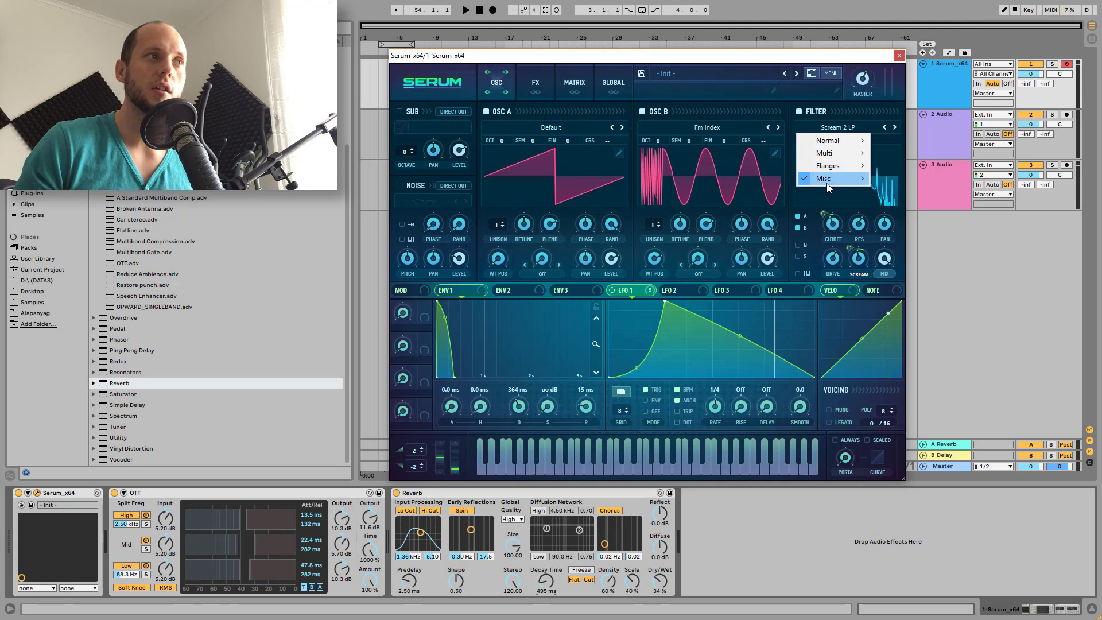
mouse_move(827, 181)
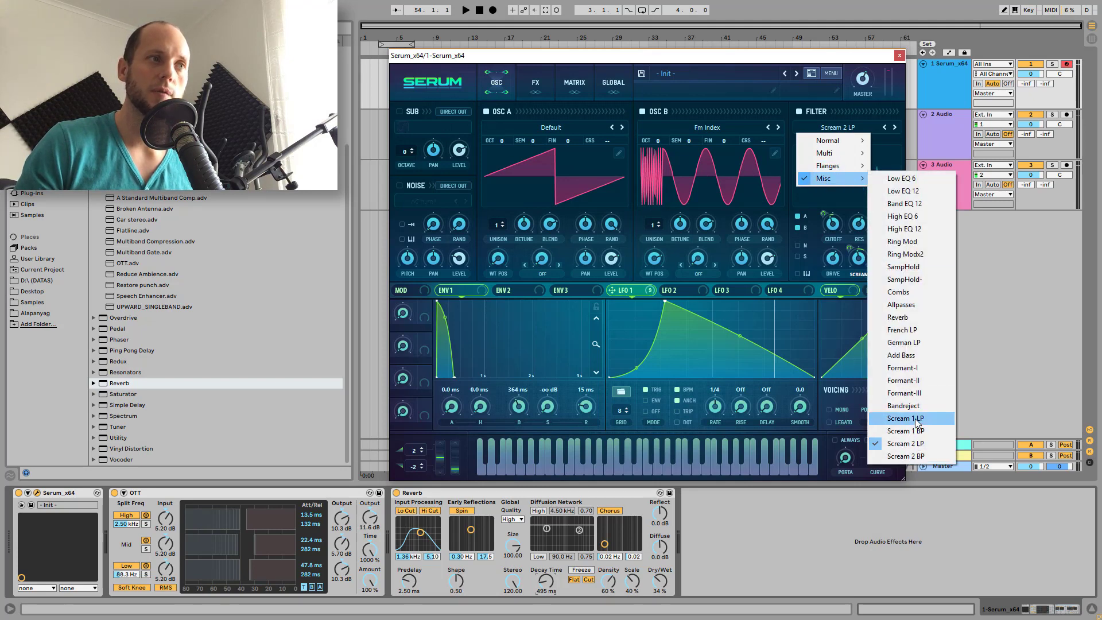
left_click(842, 56)
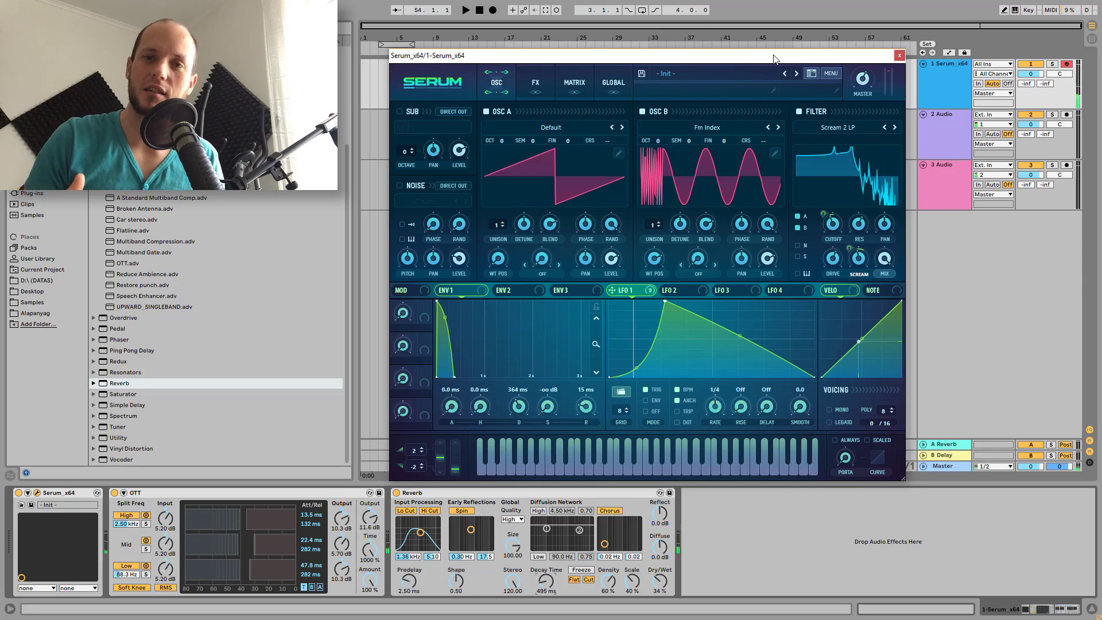
left_click(797, 112)
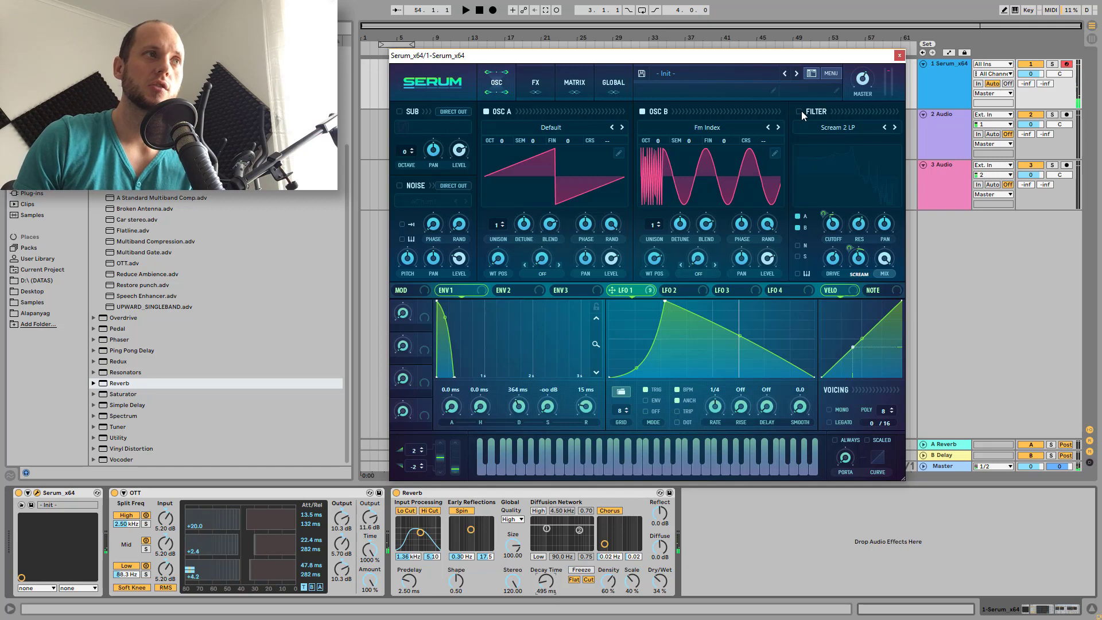
left_click(800, 112)
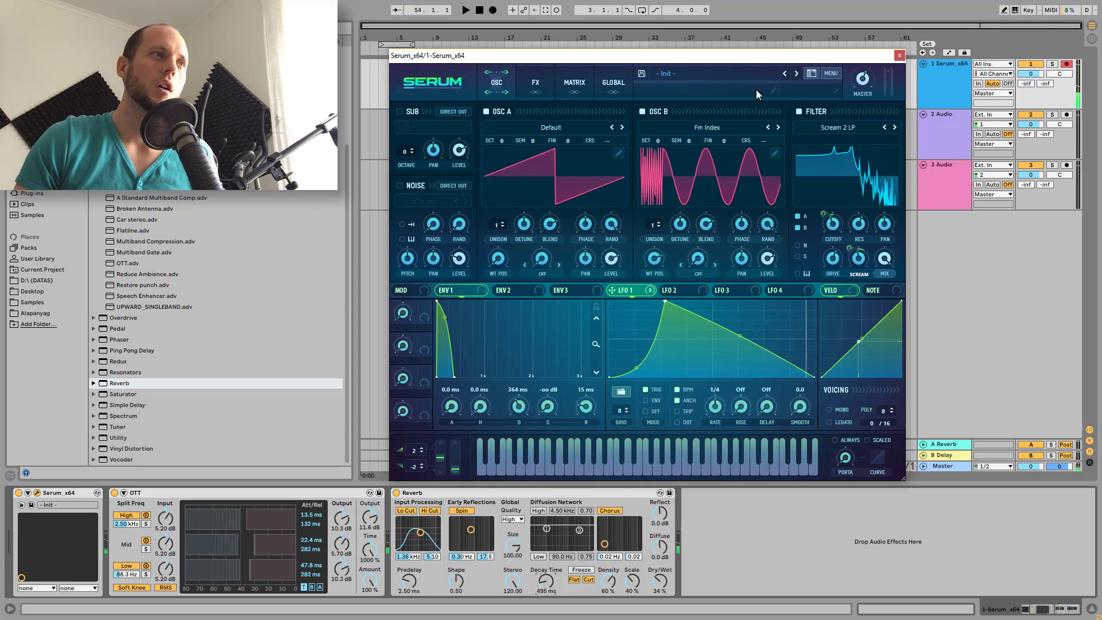
Reset the synth patch to the init preset and set oscillator A's unison to 9 voices.
left_click(830, 73)
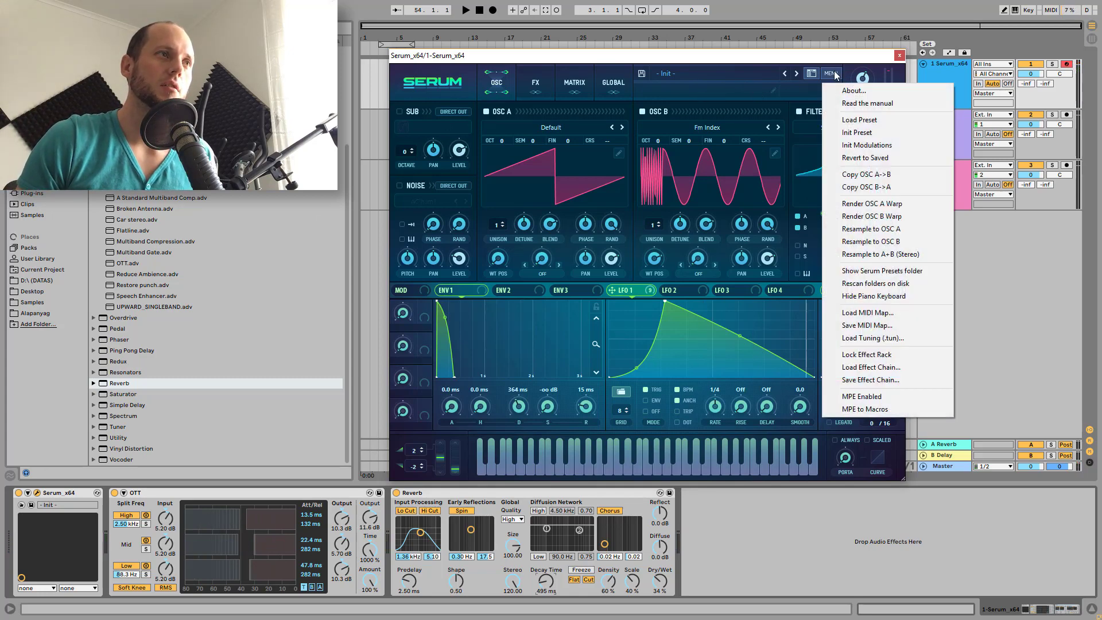
left_click(857, 132)
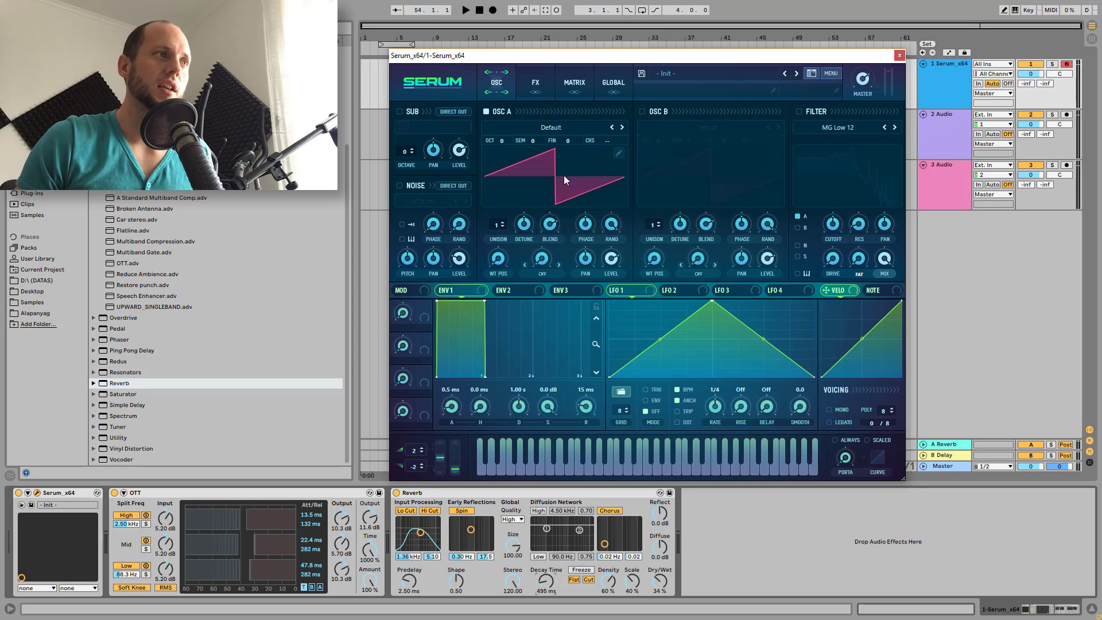
left_click_drag(504, 229, 502, 216)
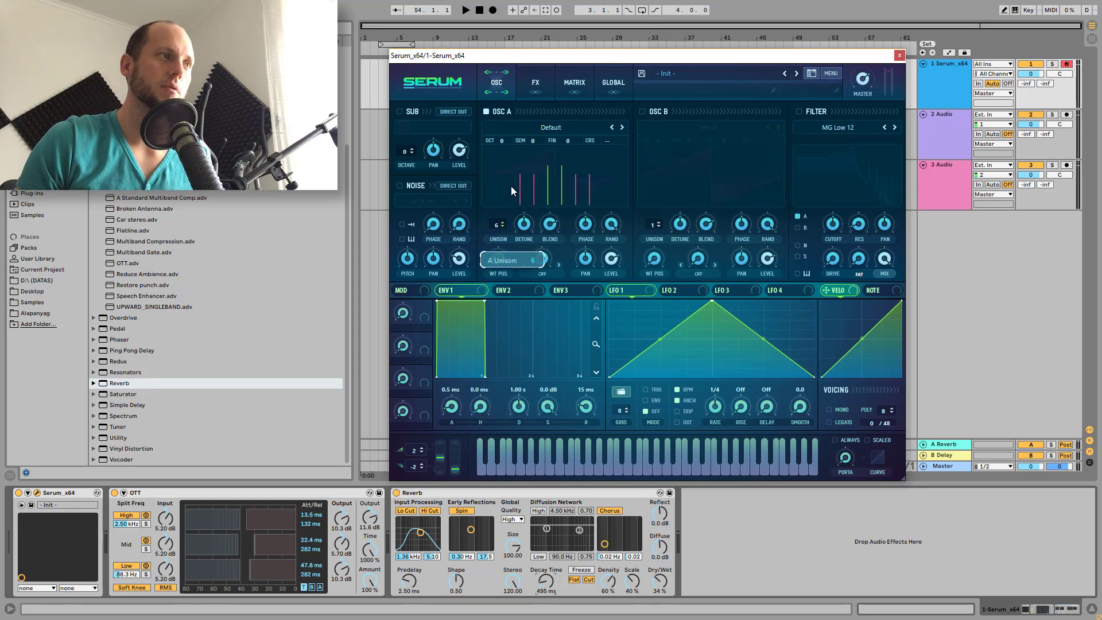
left_click_drag(519, 171, 518, 171)
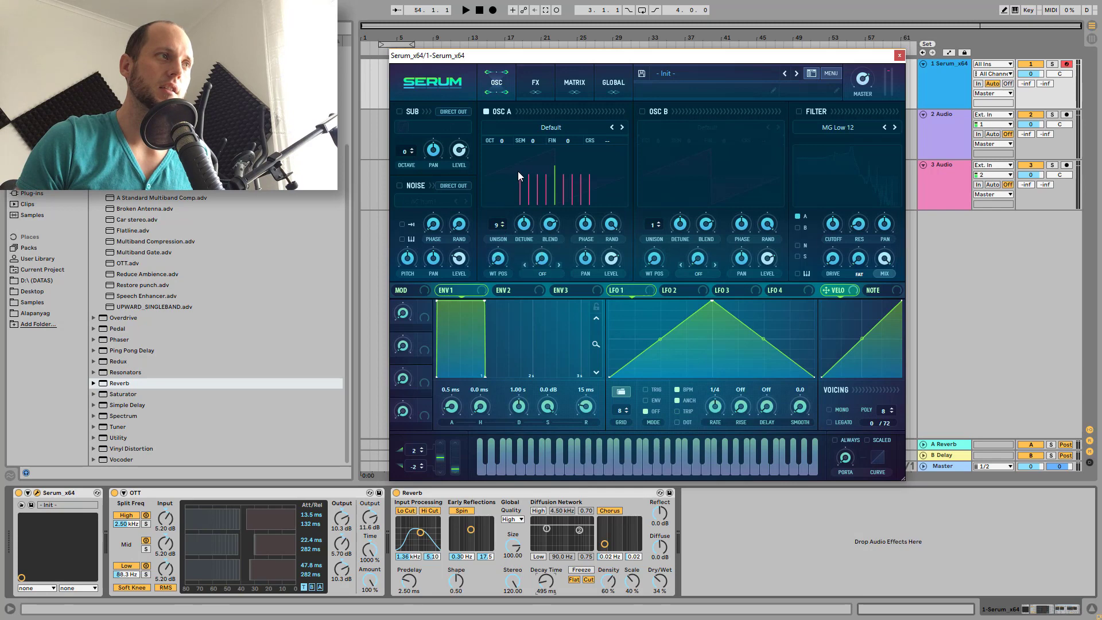
Enable the filter on oscillator A and set its type to Scream 2 LP.
left_click(799, 111)
left_click(832, 133)
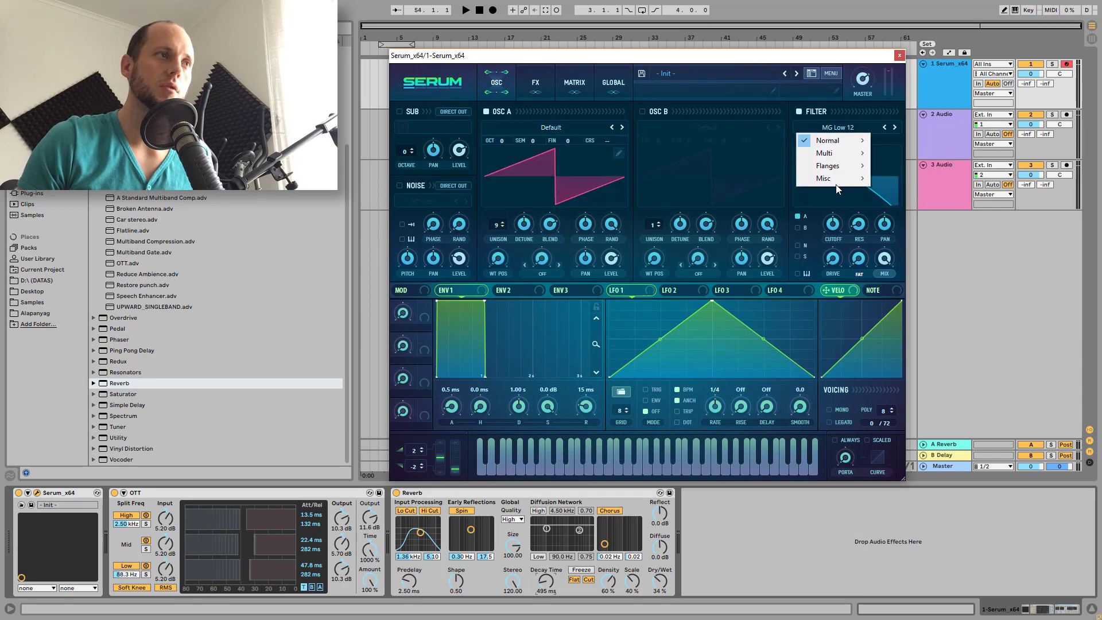
mouse_move(838, 178)
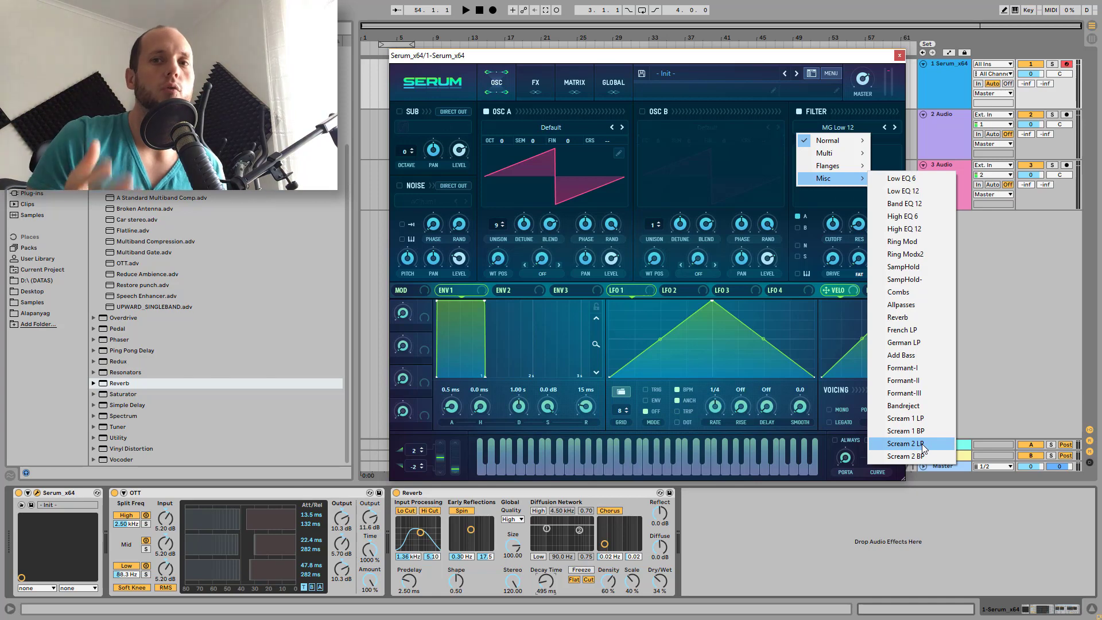
key("Escape")
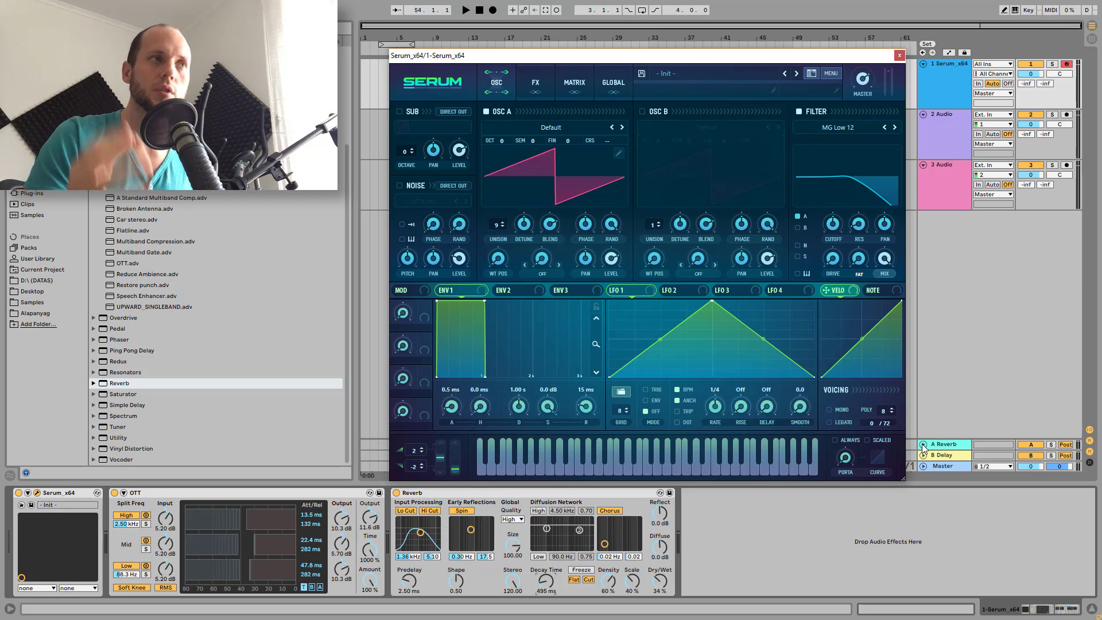
left_click(838, 134)
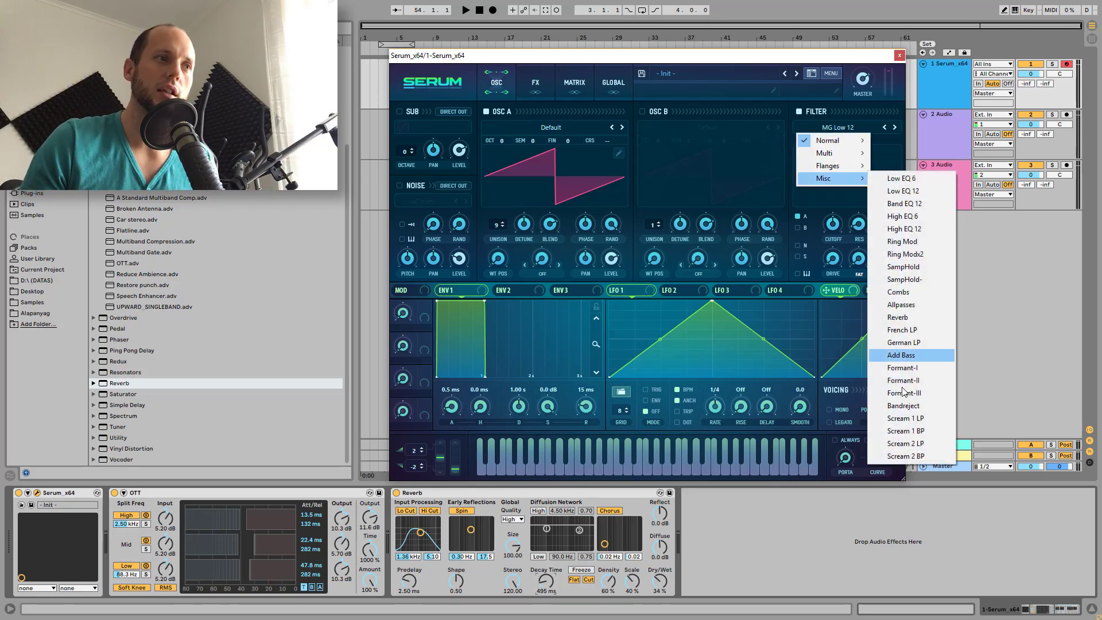
left_click(925, 443)
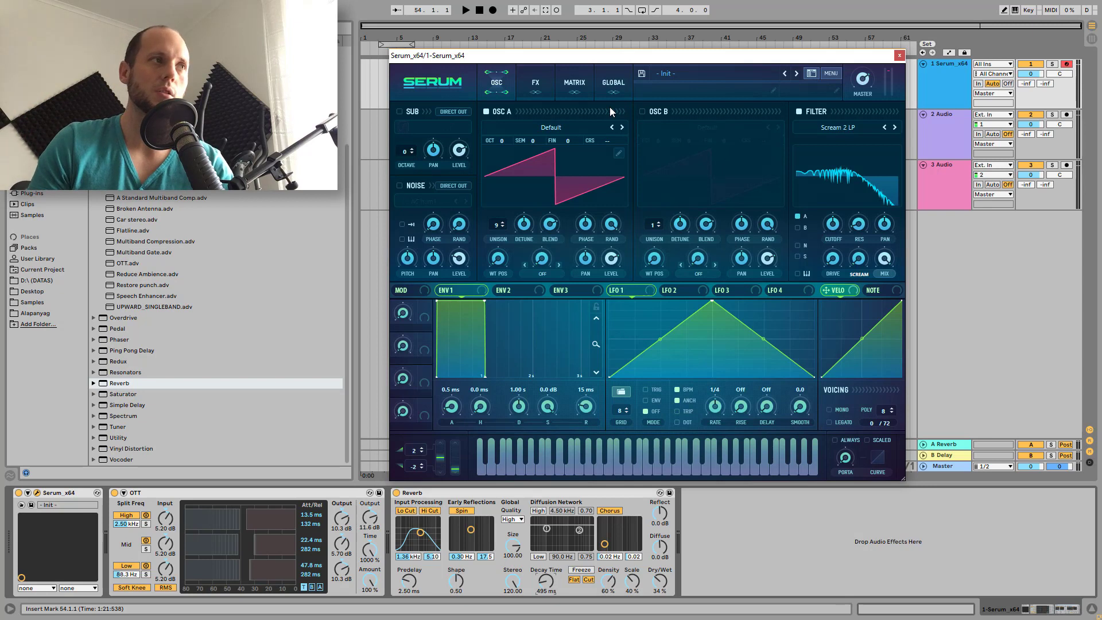
Add a multiband compressor and a Tube distortion to the effects rack, and raise the distortion drive.
left_click(535, 82)
left_click(435, 217)
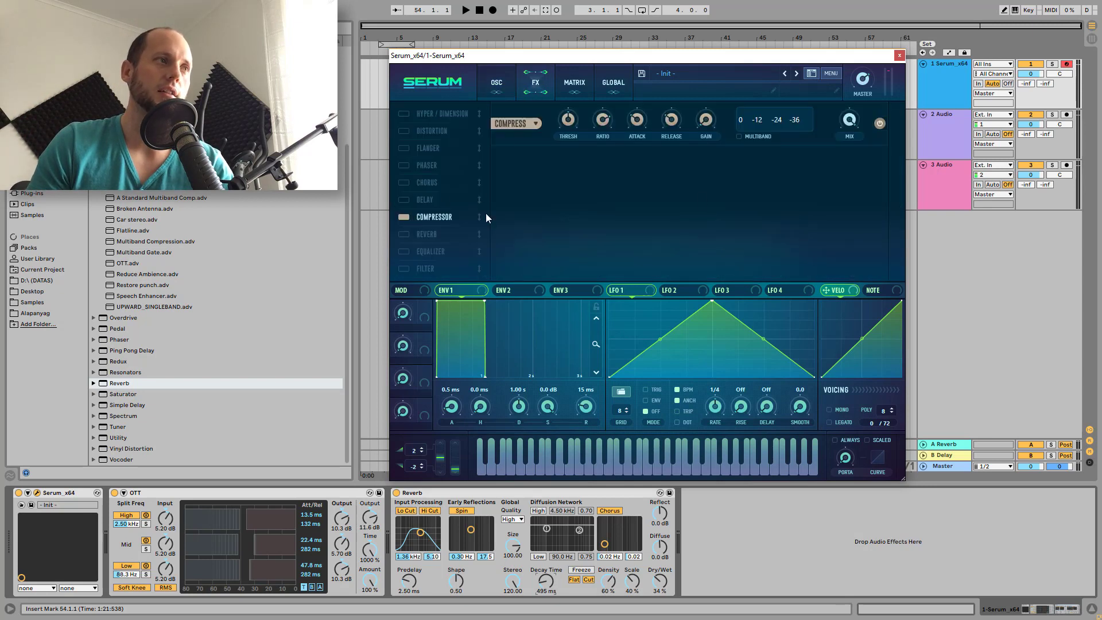
left_click(746, 138)
left_click(405, 131)
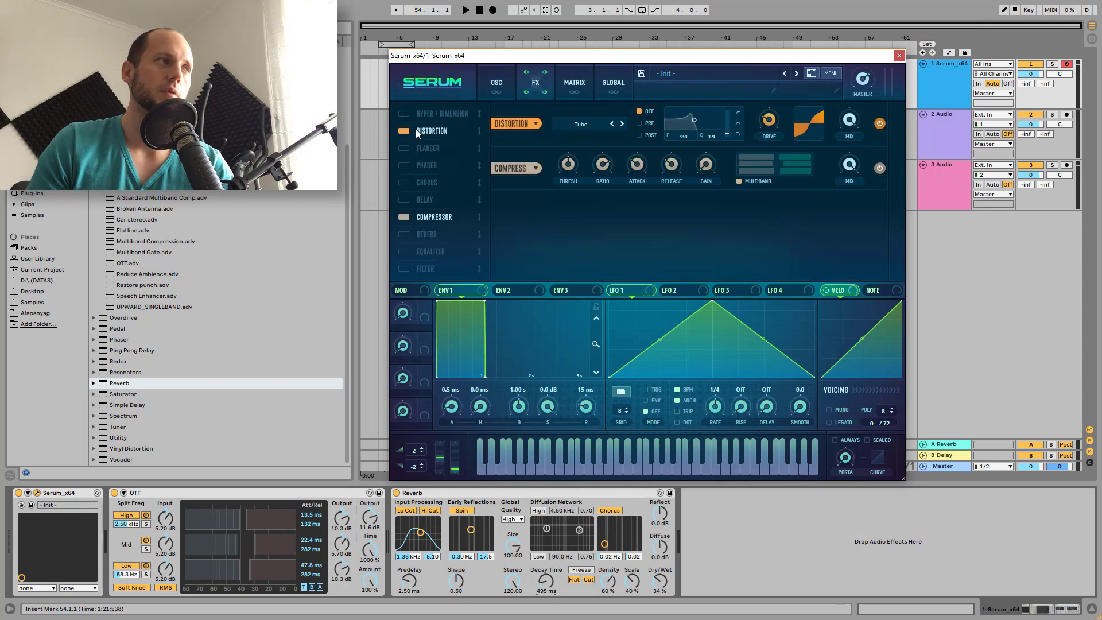
left_click_drag(766, 140, 792, 77)
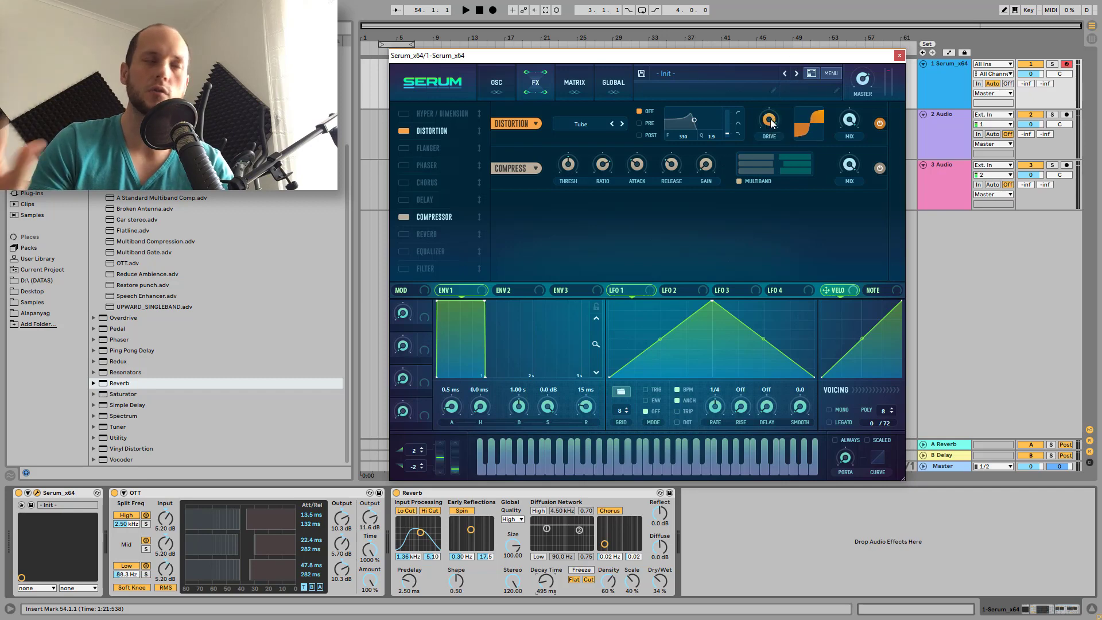
Return to the oscillator page and adjust the Scream 2 LP filter's cutoff and scream amount.
left_click(496, 82)
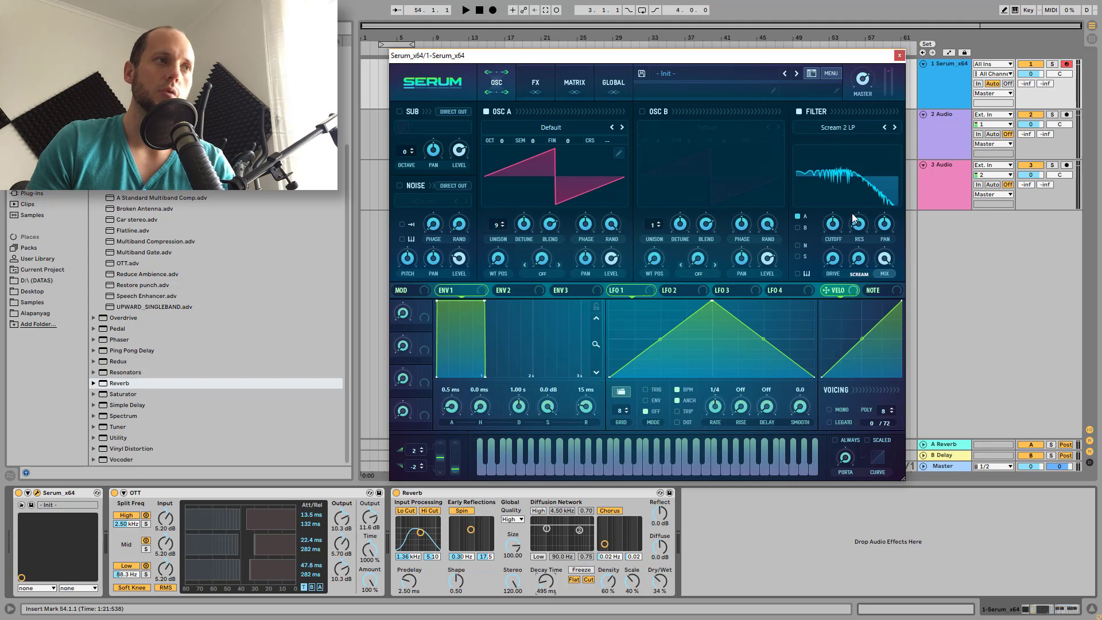
mouse_move(837, 228)
left_mouse_down()
mouse_move(842, 210)
mouse_move(834, 242)
mouse_move(844, 225)
mouse_move(831, 223)
left_mouse_up()
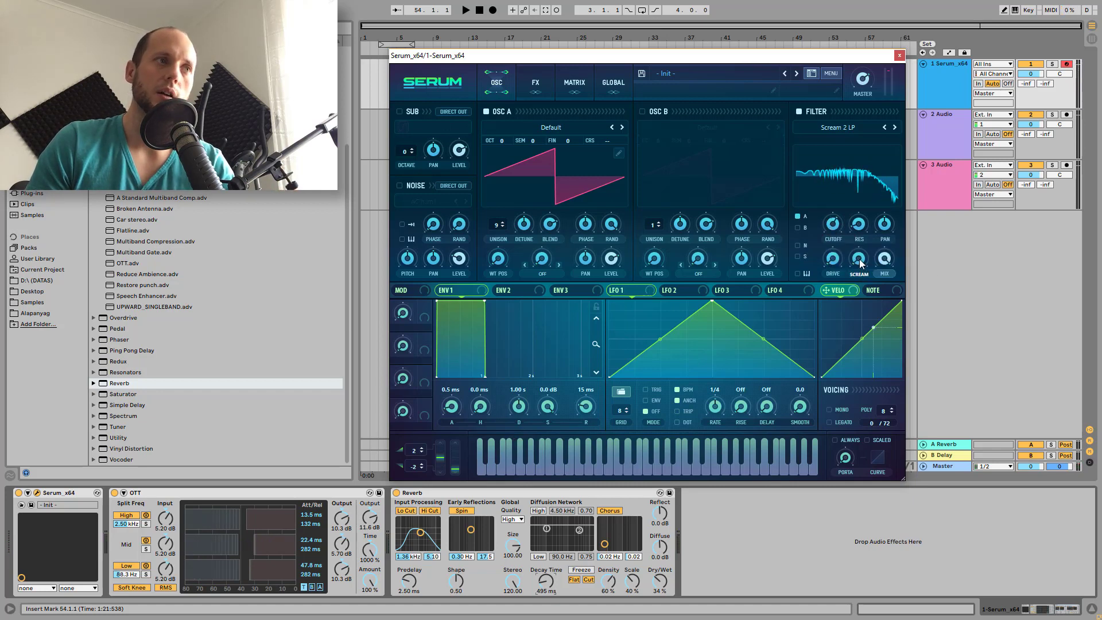
left_click_drag(860, 260, 869, 160)
mouse_move(860, 264)
left_mouse_down()
mouse_move(871, 227)
mouse_move(868, 262)
mouse_move(837, 251)
mouse_move(853, 224)
mouse_move(858, 271)
mouse_move(865, 245)
mouse_move(856, 300)
mouse_move(863, 268)
mouse_move(859, 301)
mouse_move(862, 276)
left_mouse_up()
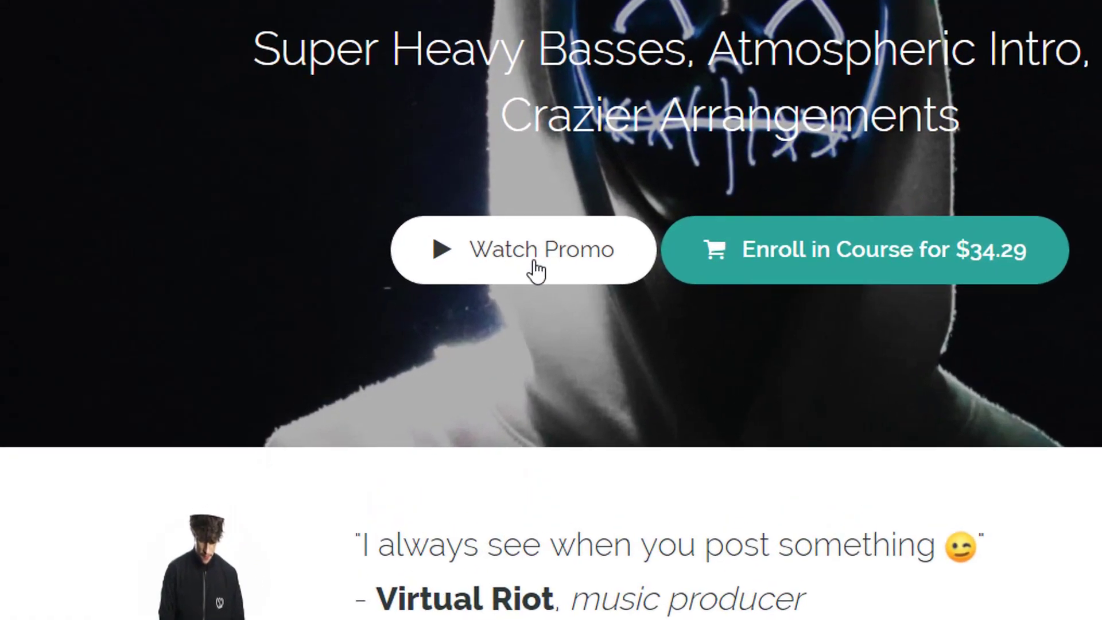
Preview the promo video on the Brutal Violent Dubstep course page and read down to the class curriculum.
left_click(537, 267)
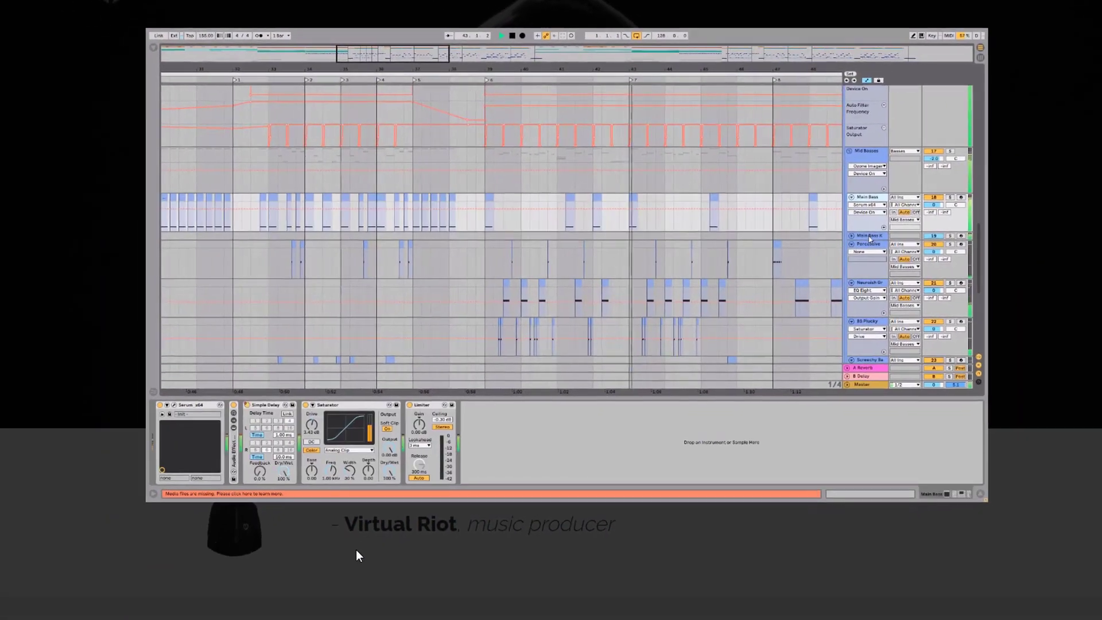
left_click(356, 549)
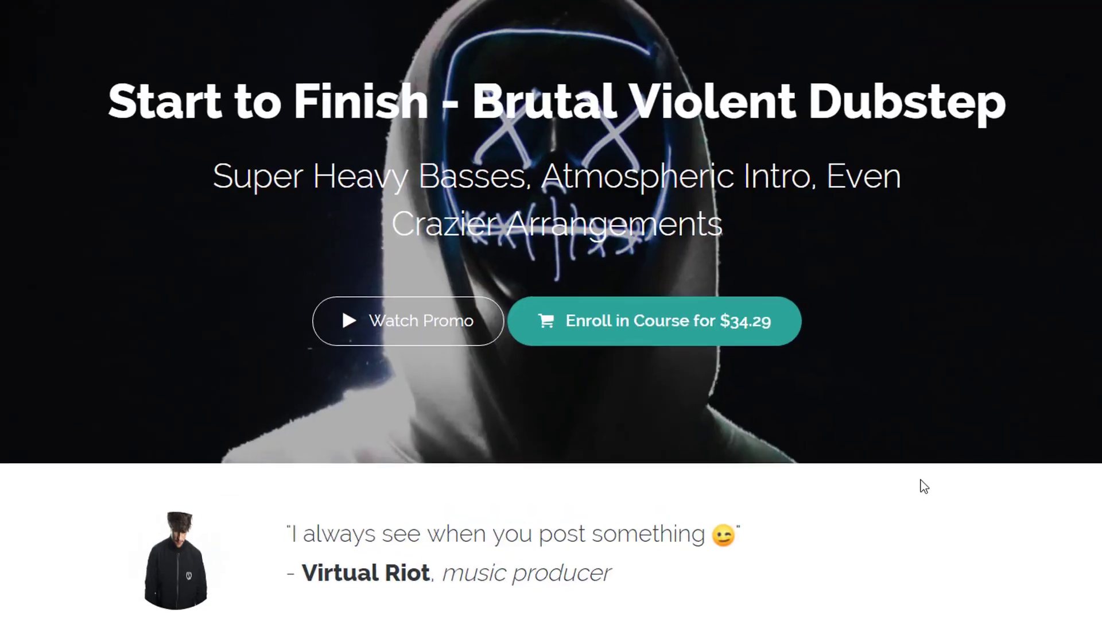
scroll(438, 477, "down", 10)
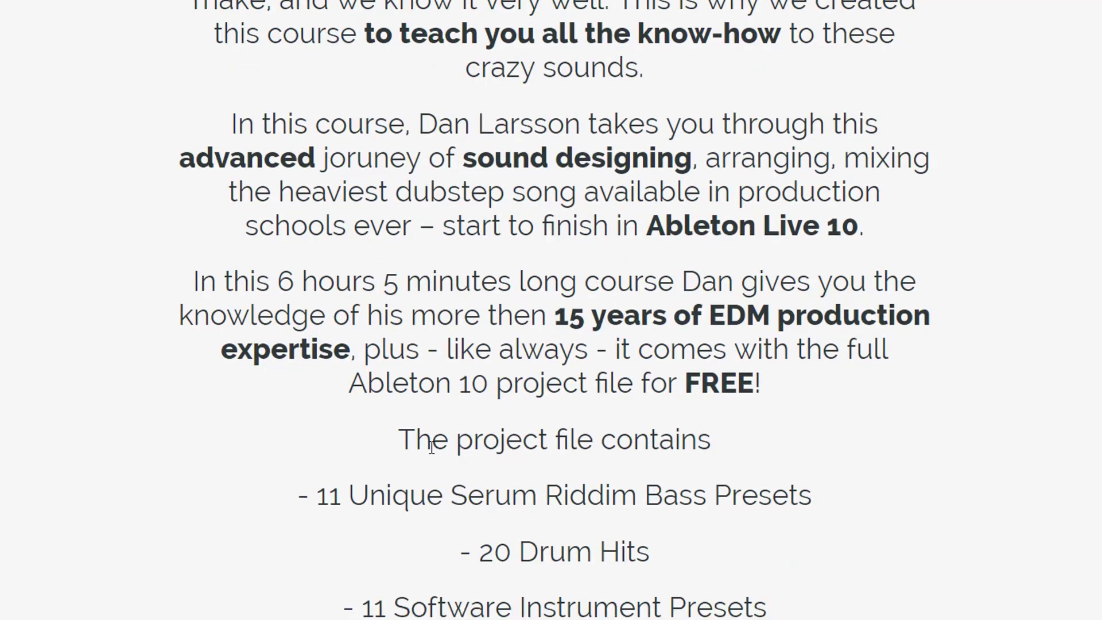
scroll(431, 447, "down", 10)
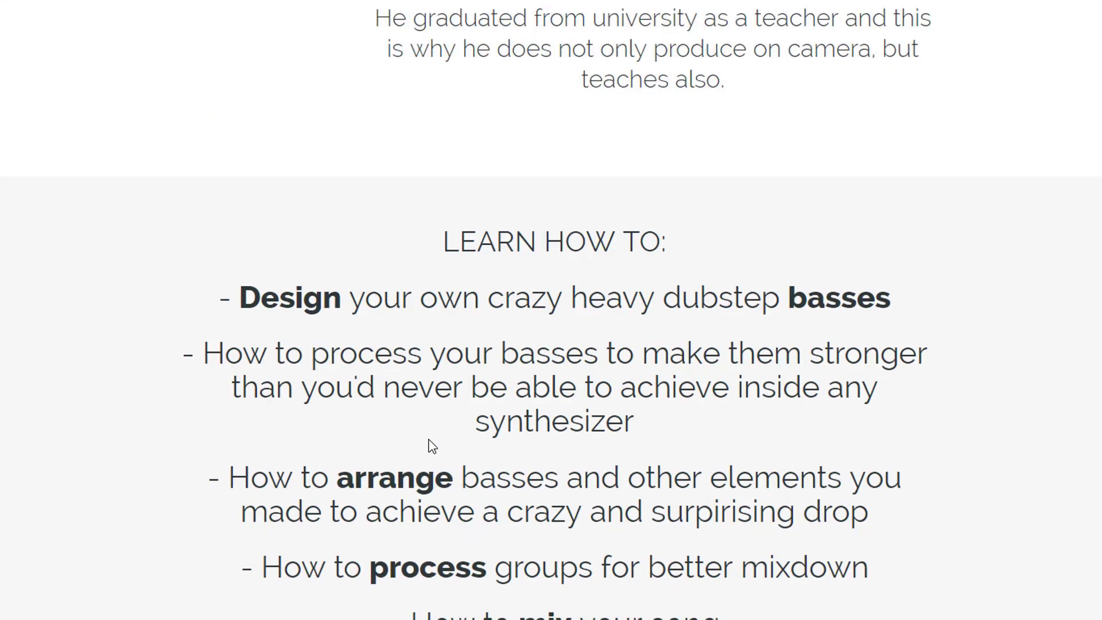
scroll(432, 446, "down", 8)
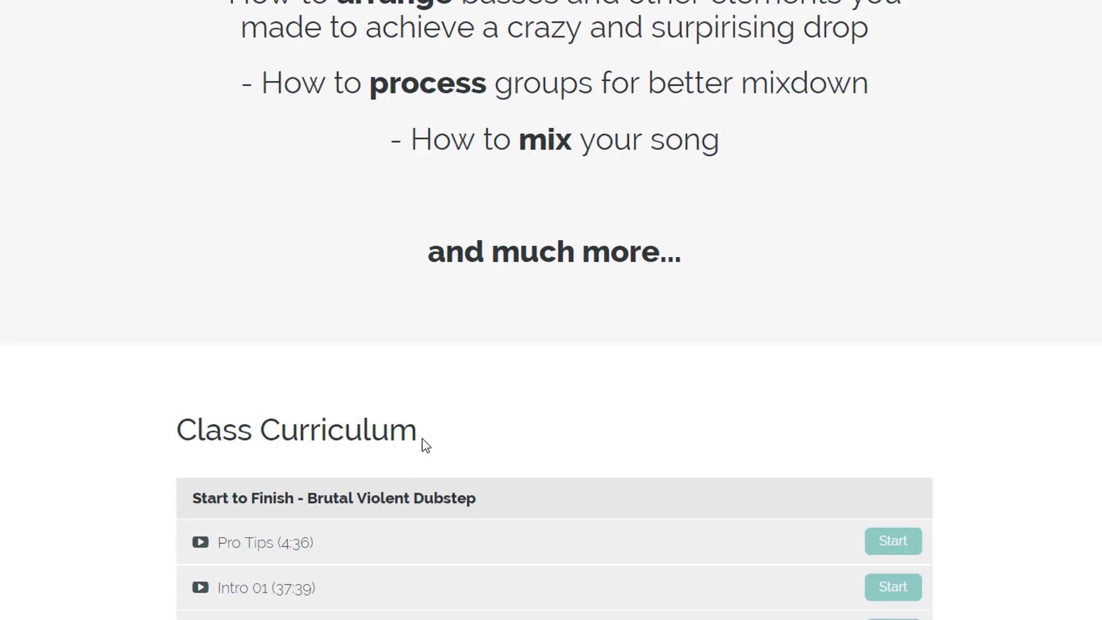
scroll(424, 445, "down", 2)
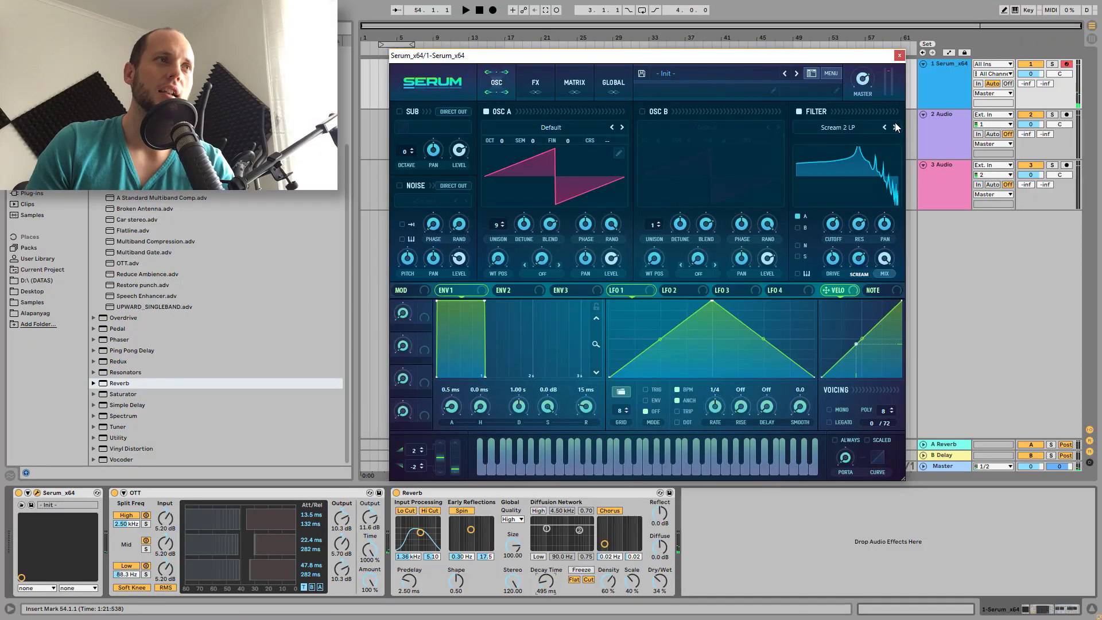
Change the filter to Scream 2 BP and adjust its cutoff and scream amount, with scream at about 53%.
left_click(894, 128)
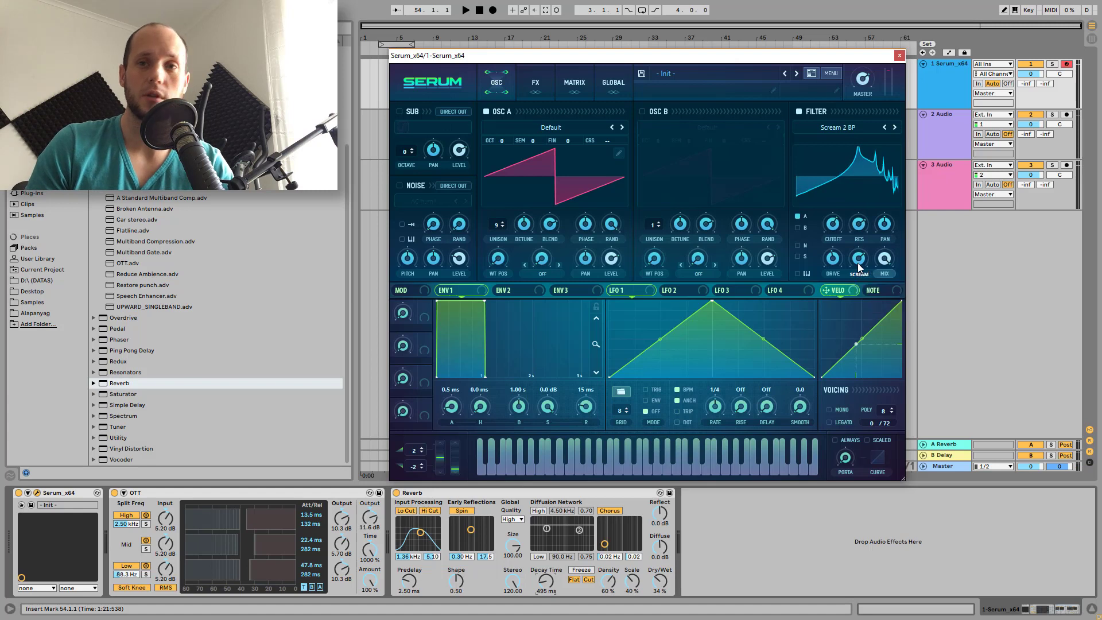
mouse_move(858, 264)
left_mouse_down()
mouse_move(853, 301)
mouse_move(854, 269)
left_mouse_up()
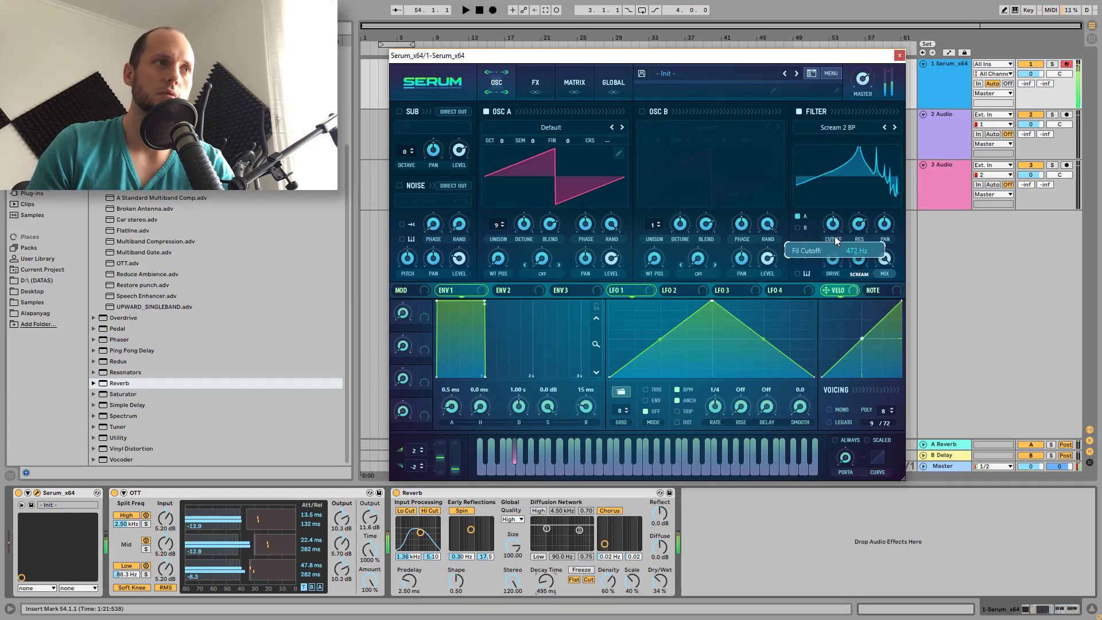
left_click_drag(859, 259, 861, 285)
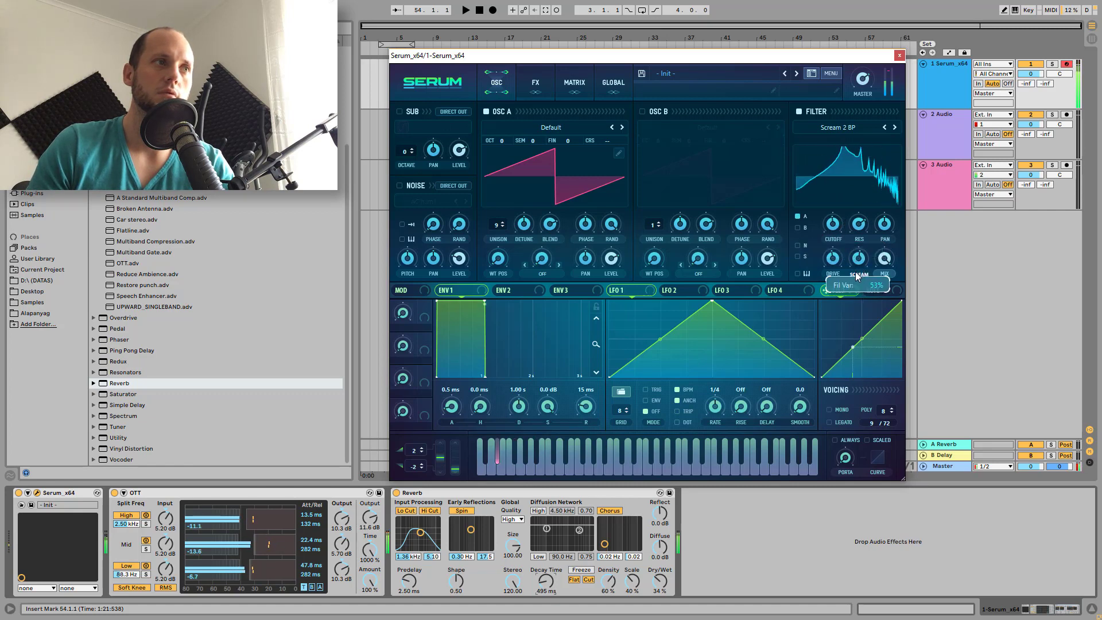
Move LFO 1's peak earlier in the cycle and assign the LFO to modulate the filter's cutoff and scream amount.
left_click_drag(711, 303, 659, 302)
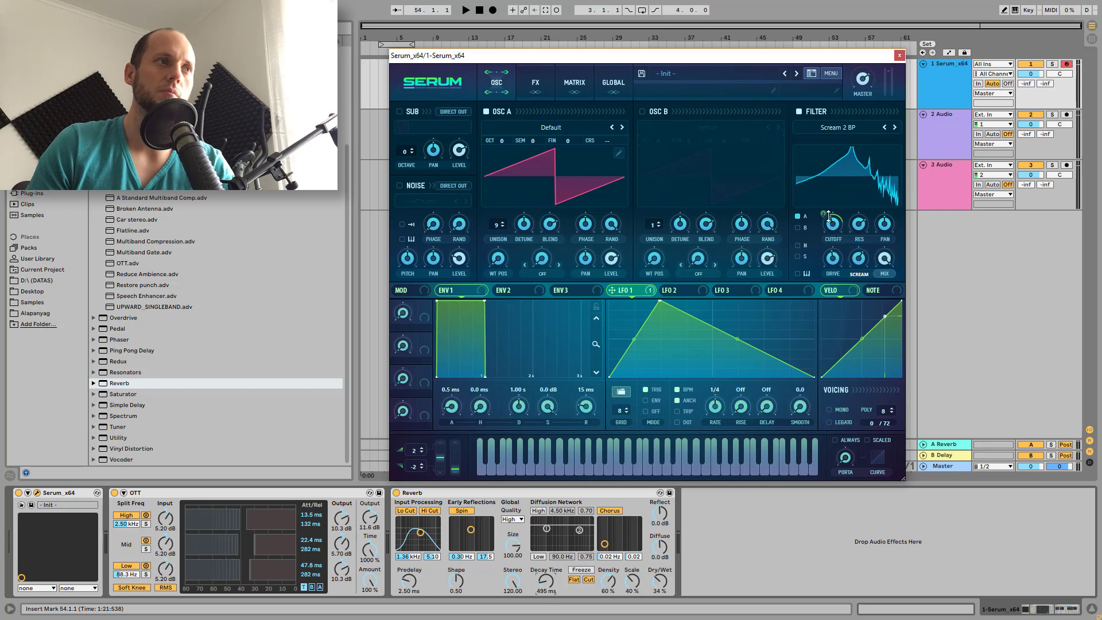
left_click_drag(612, 290, 853, 260)
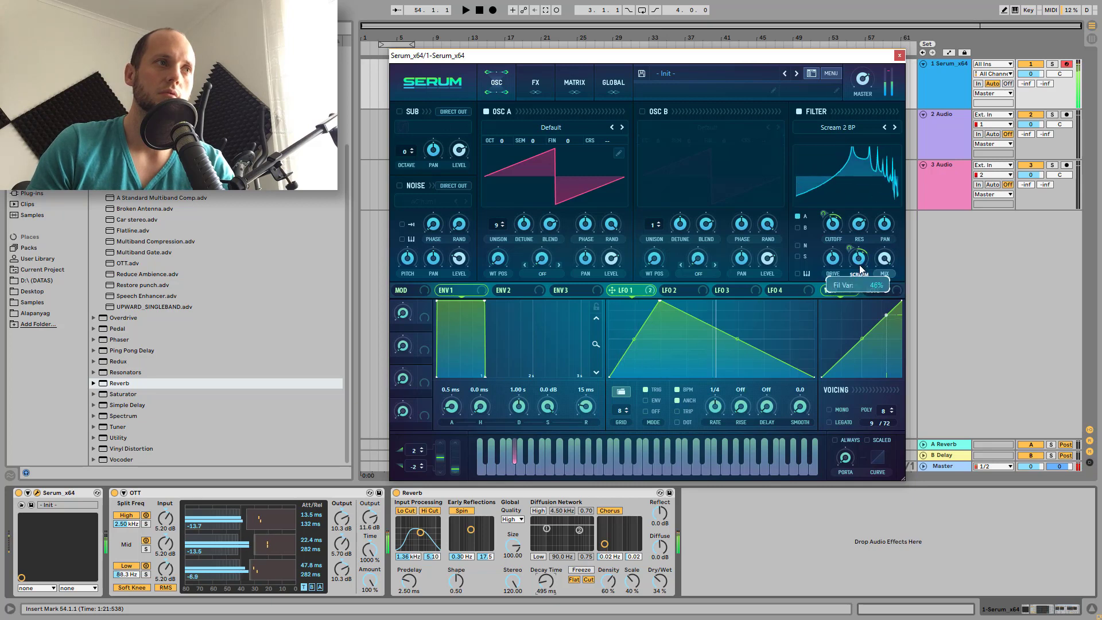
left_click_drag(850, 254, 840, 234)
mouse_move(835, 246)
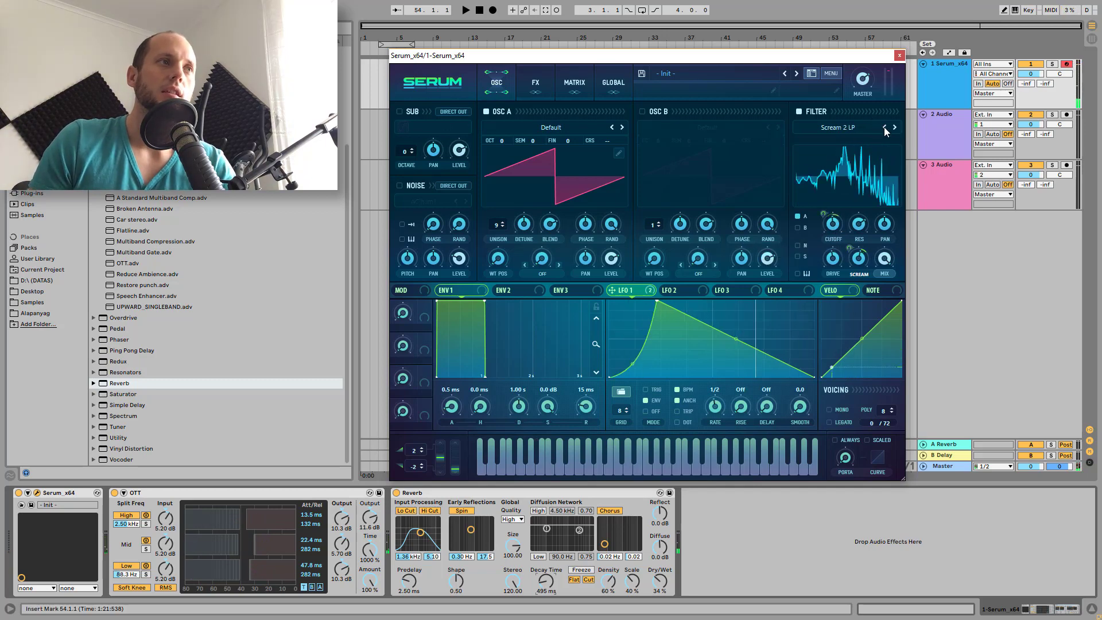
Switch the filter type to Scream 1 LP and audition its cutoff, drive and scream controls.
left_click(885, 127)
left_click(883, 128)
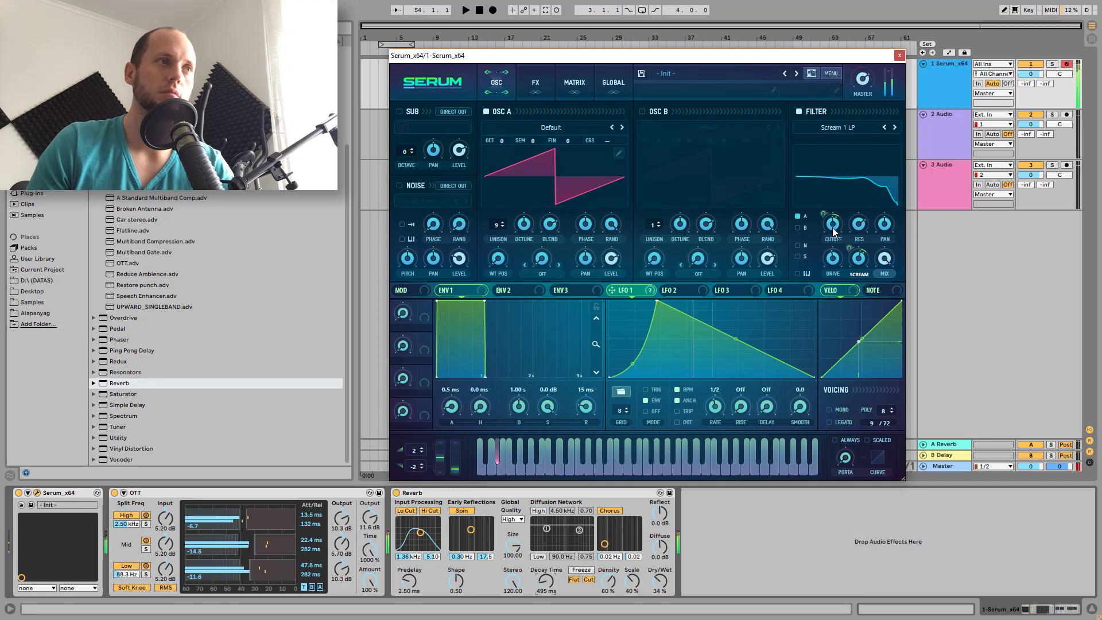
mouse_move(835, 225)
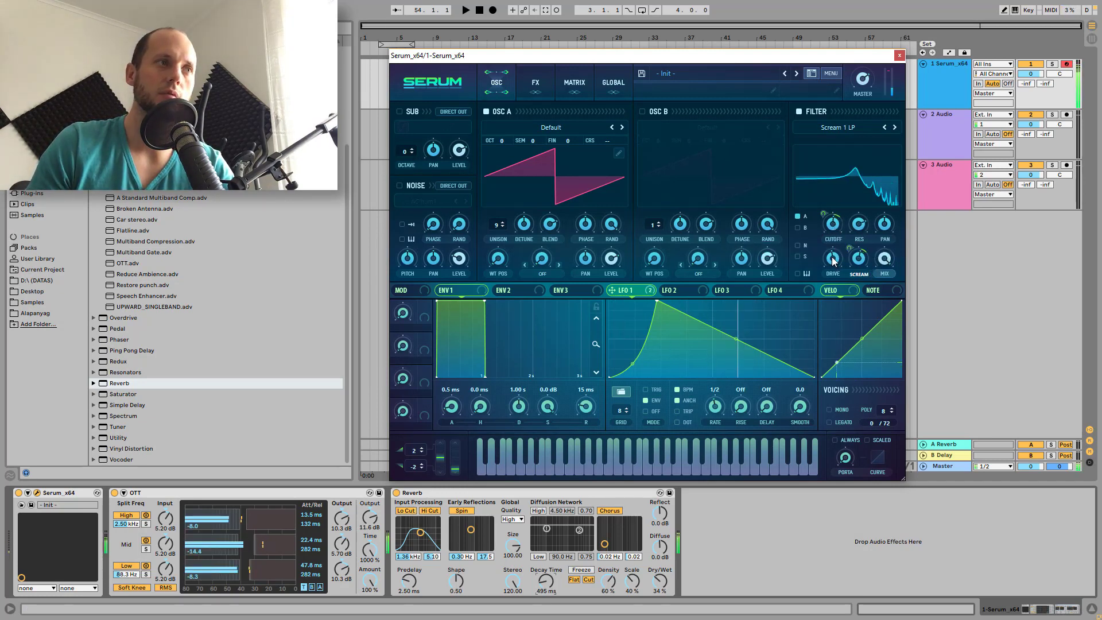
mouse_move(857, 272)
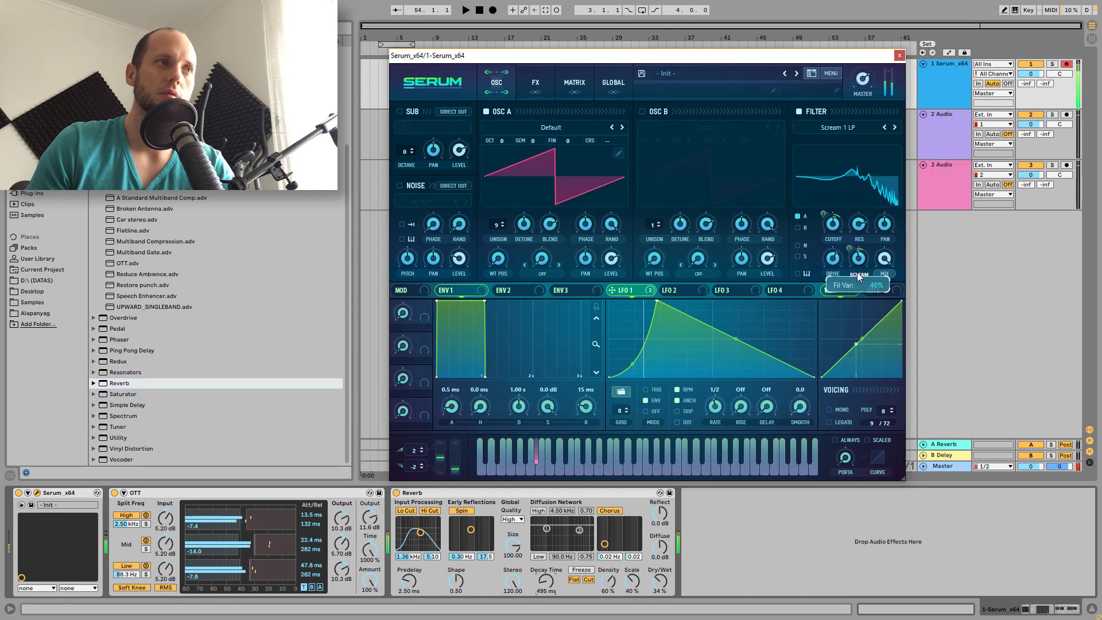
Switch the filter to Scream 1 BP and adjust its scream amount and cutoff, with cutoff at about 236 Hz.
left_click_drag(860, 270, 864, 267)
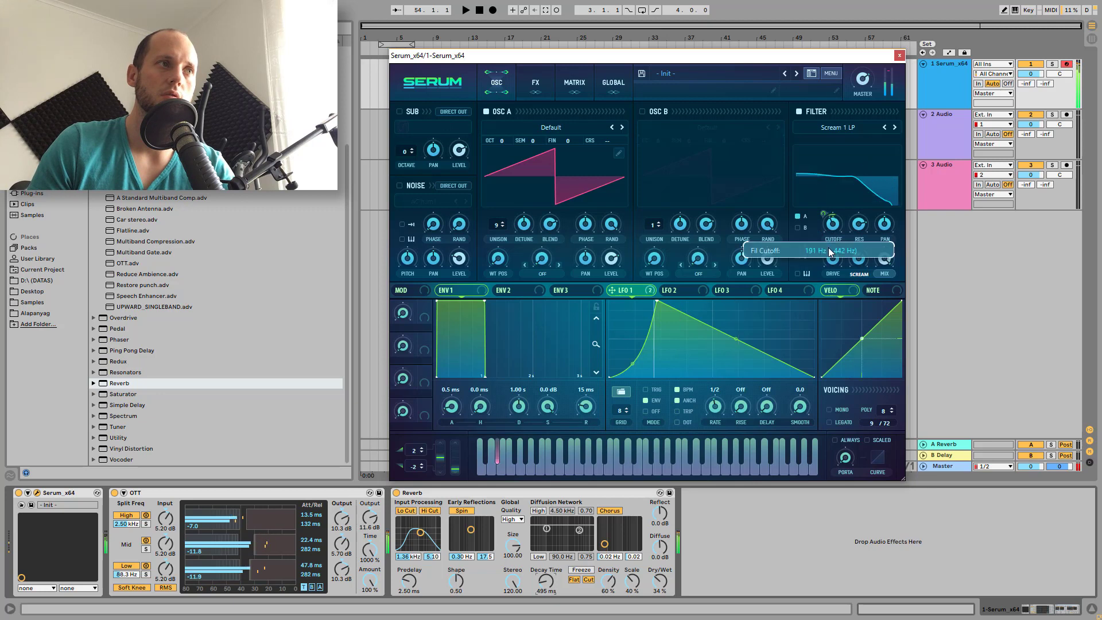
left_click(894, 127)
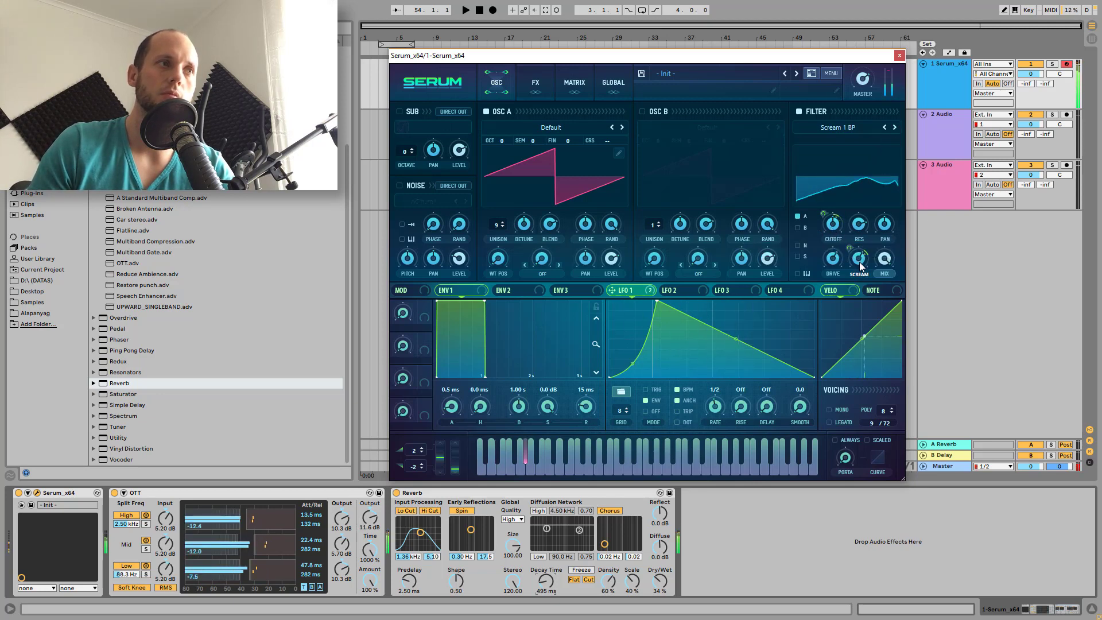
left_click_drag(859, 260, 860, 278)
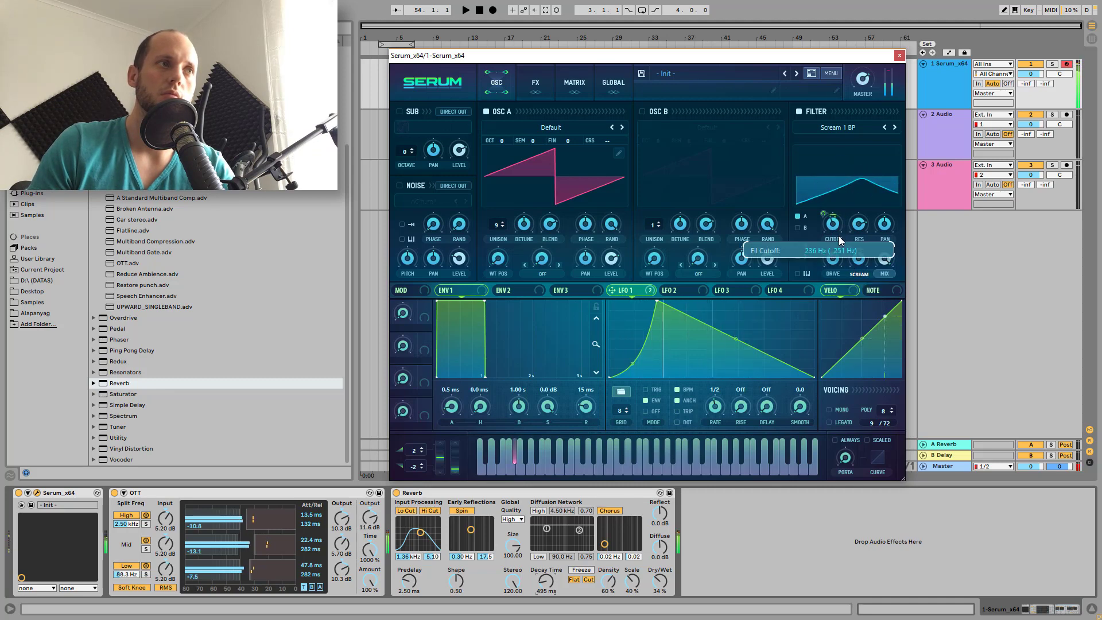
Enable the Filter effect in the effects rack with the MG Low 12 type and return to the oscillator view.
left_click(535, 82)
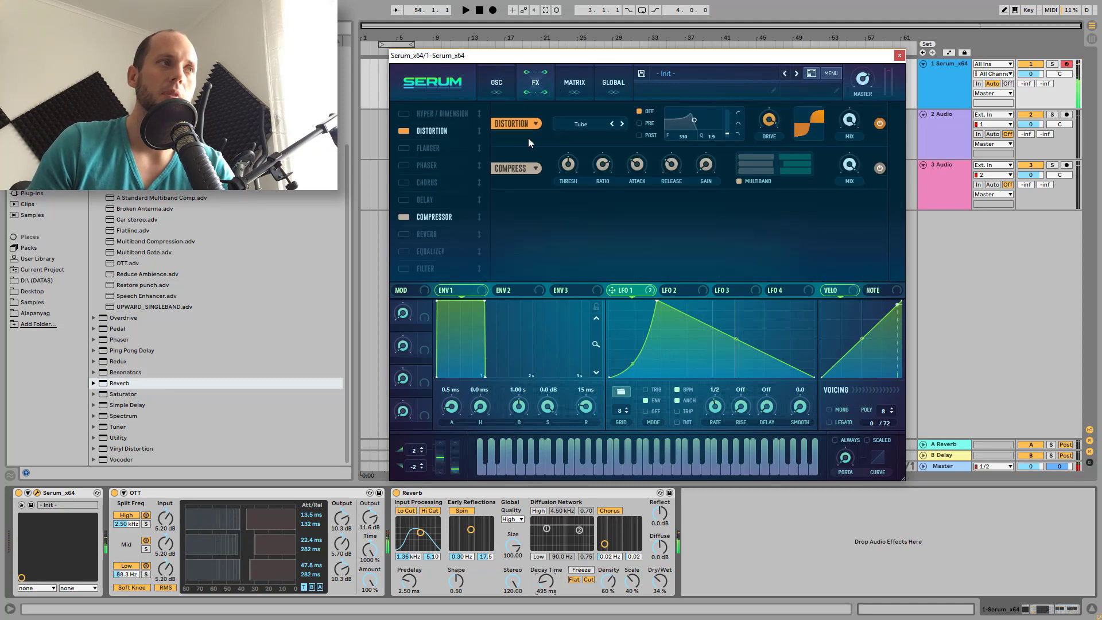
left_click(408, 267)
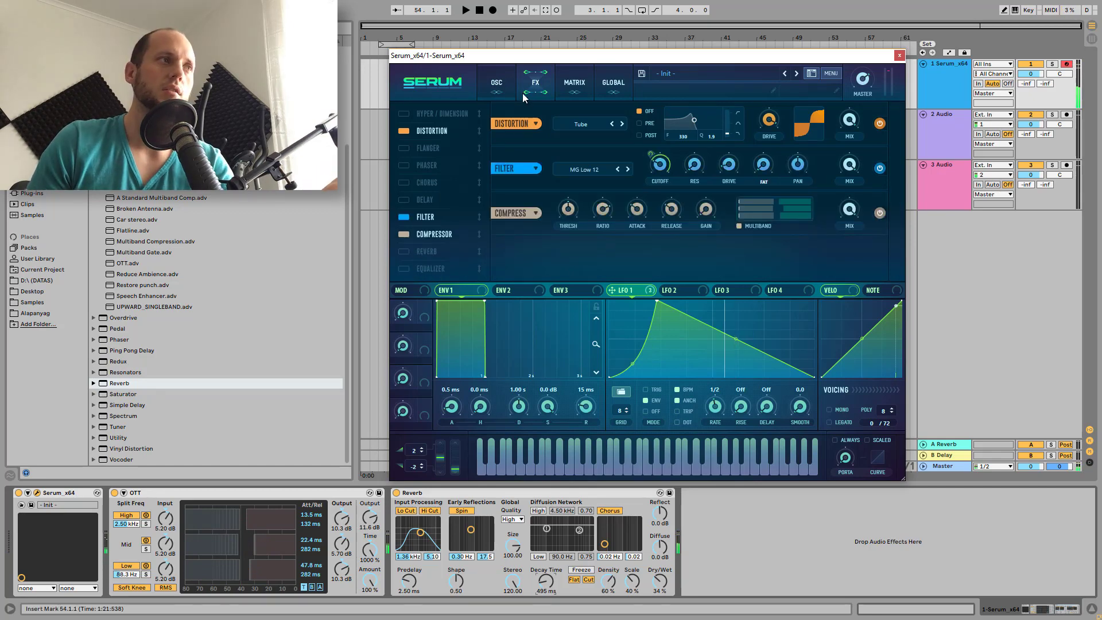
left_click(497, 81)
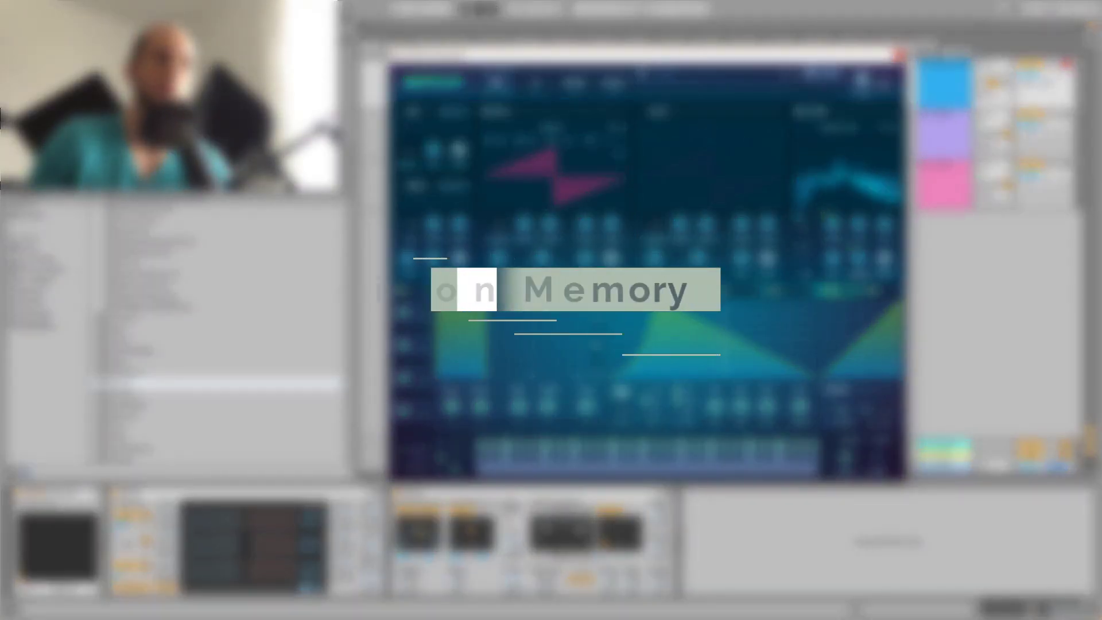
Reset the patch to the init preset, set oscillator A to 8 unison voices and adjust its detune.
left_click(822, 75)
left_click(861, 122)
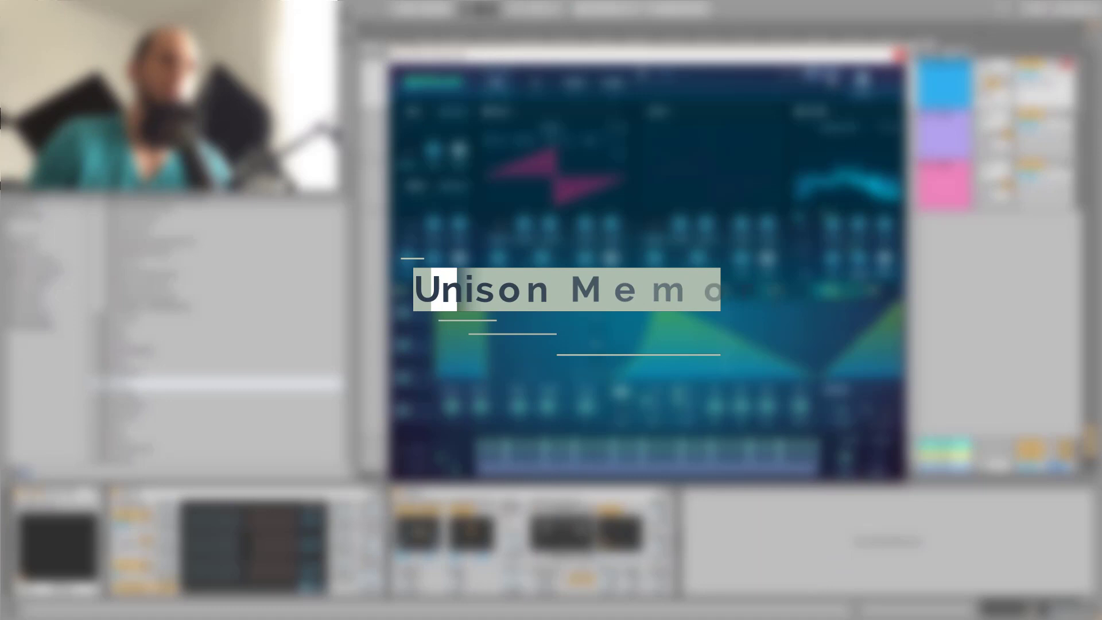
left_click(831, 74)
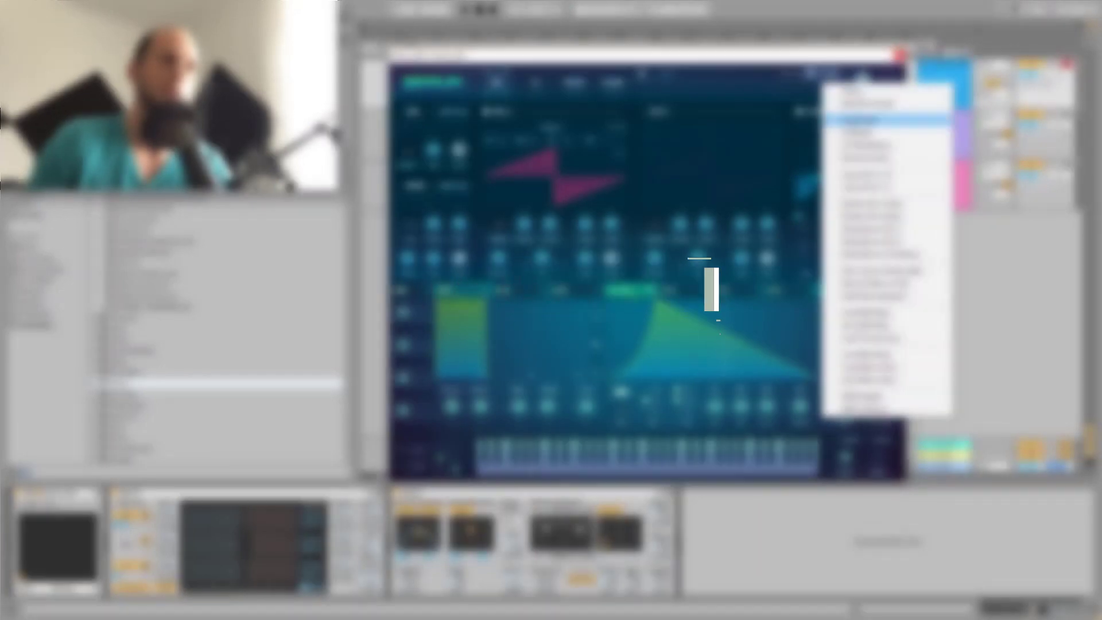
left_click(888, 122)
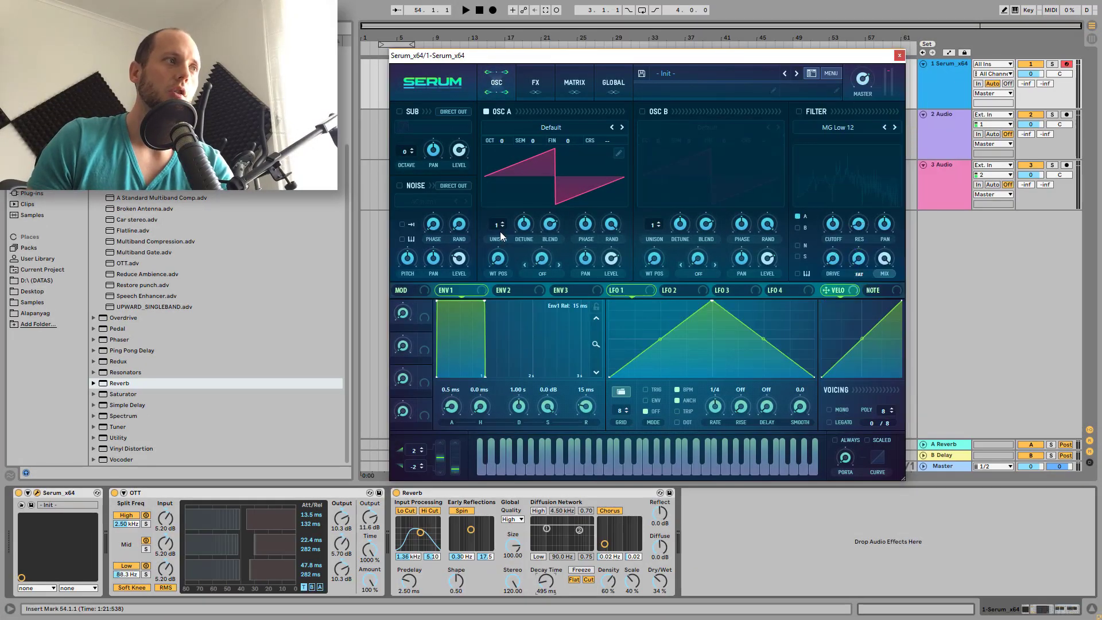
left_click_drag(494, 230, 529, 185)
left_click_drag(523, 230, 527, 244)
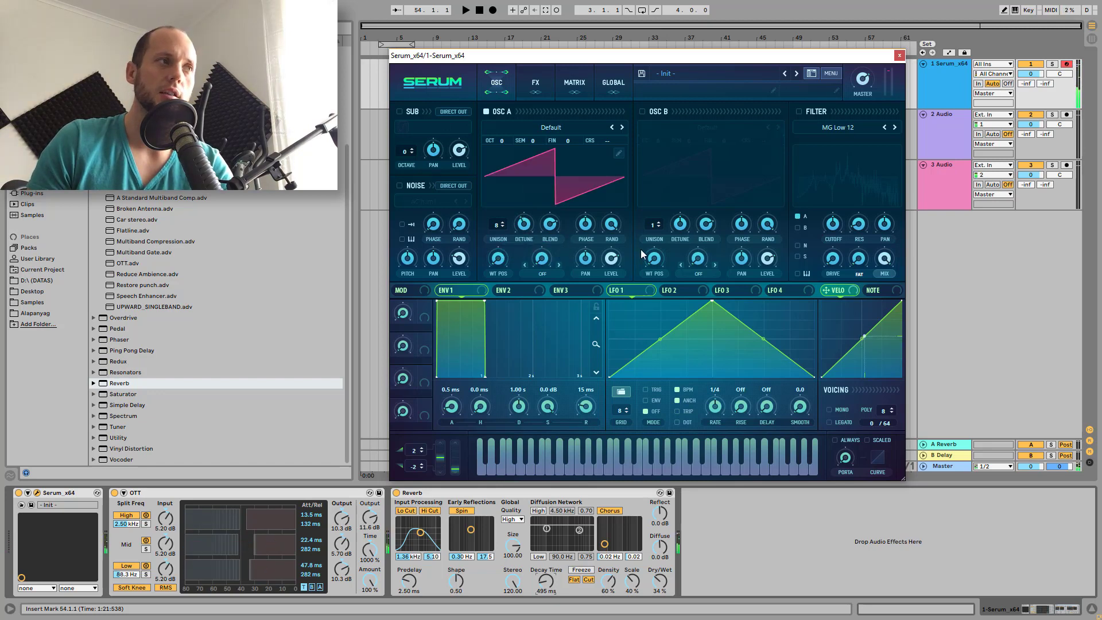
Sweep oscillator A's start phase down and back up through about 227°.
left_click(583, 227)
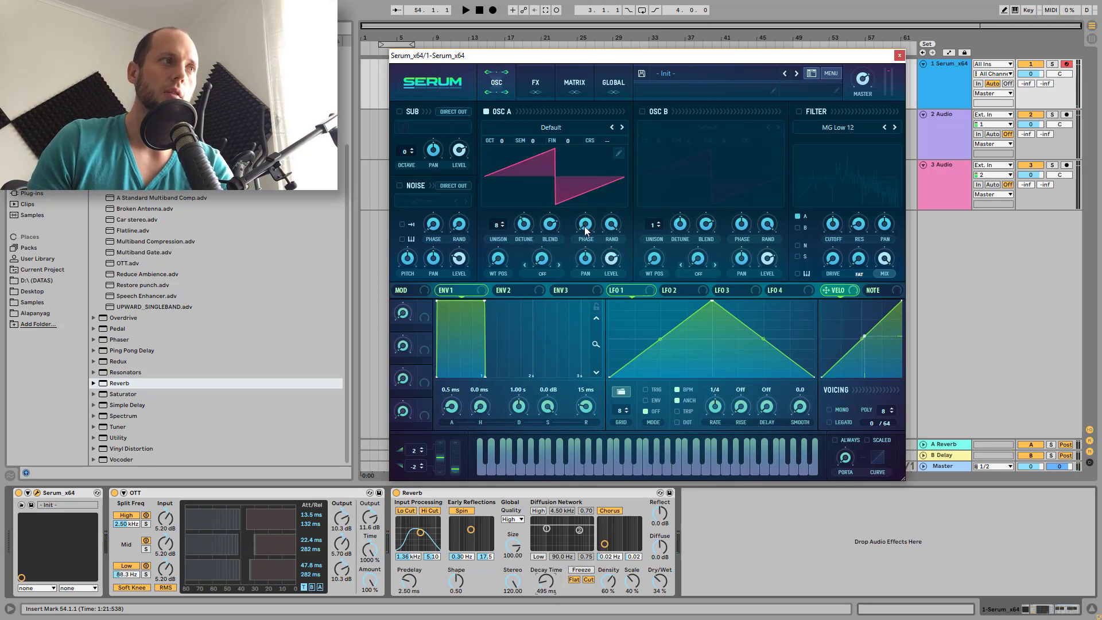
left_click_drag(584, 228, 618, 346)
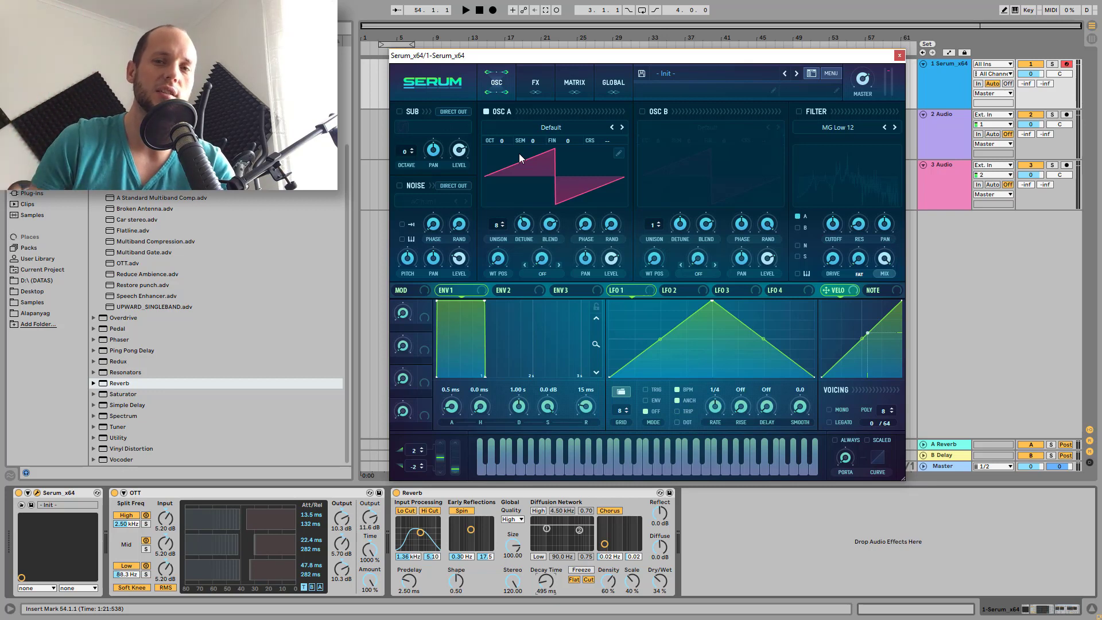
left_click_drag(591, 228, 590, 220)
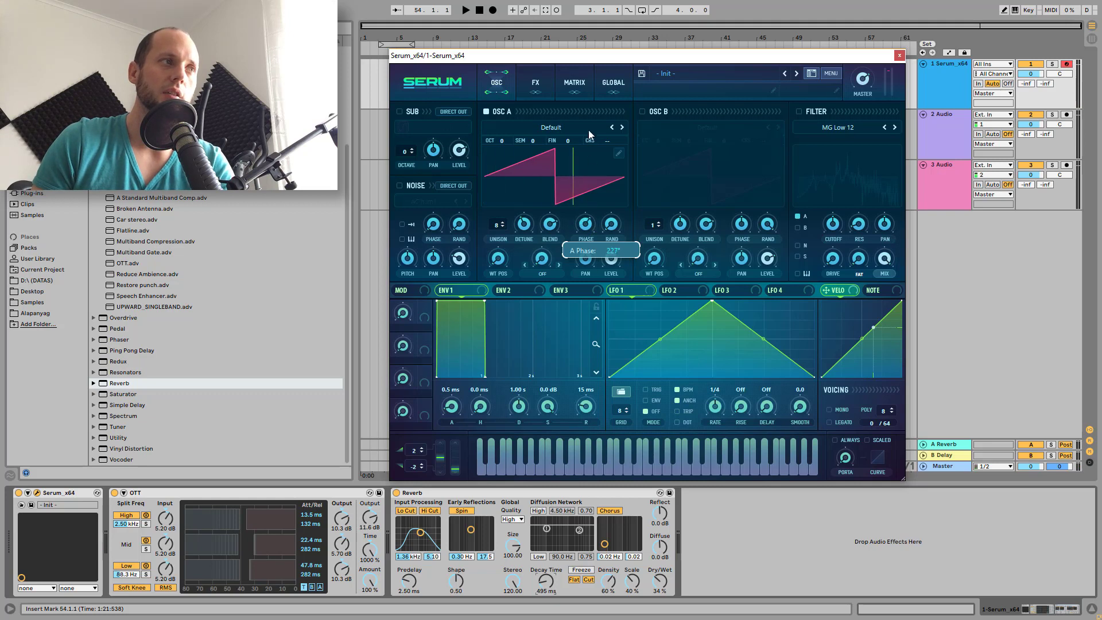
left_click_drag(589, 133, 588, 74)
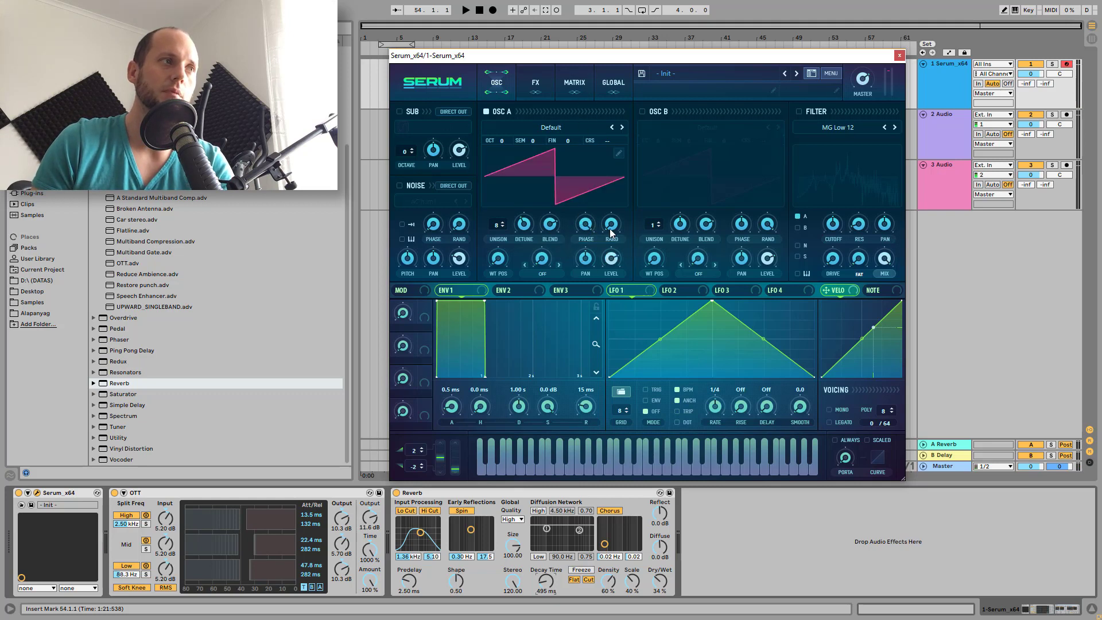
Vary oscillator A's random phase amount up and down and readjust its start phase.
left_click_drag(609, 228, 608, 175)
left_click_drag(622, 82, 616, 91)
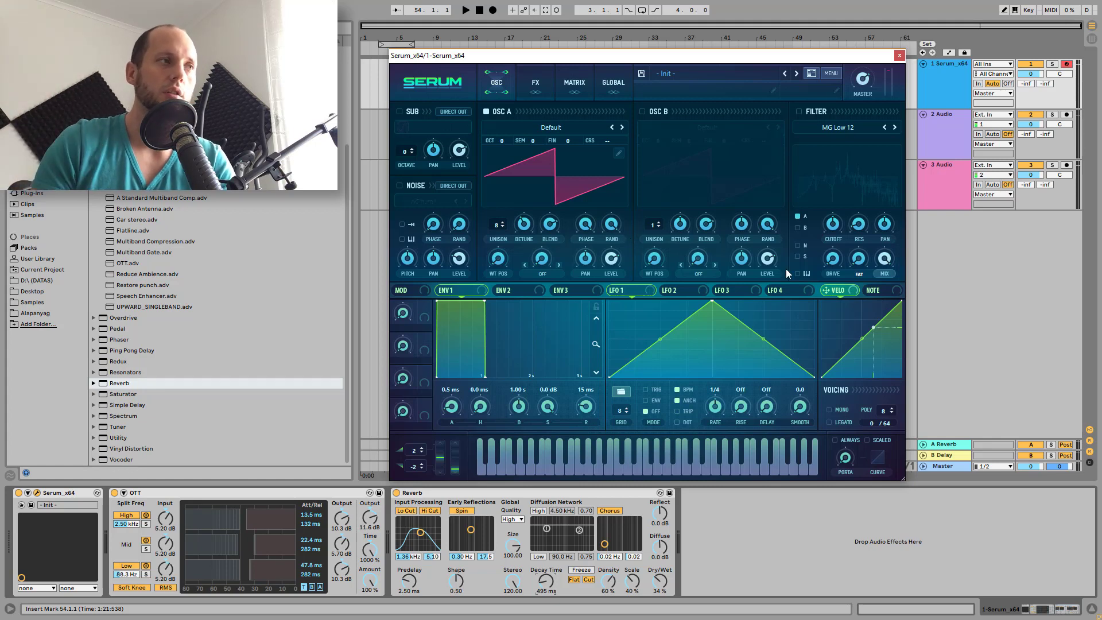
left_click_drag(610, 228, 587, 304)
mouse_move(584, 224)
left_mouse_down()
mouse_move(613, 220)
mouse_move(618, 202)
left_mouse_up()
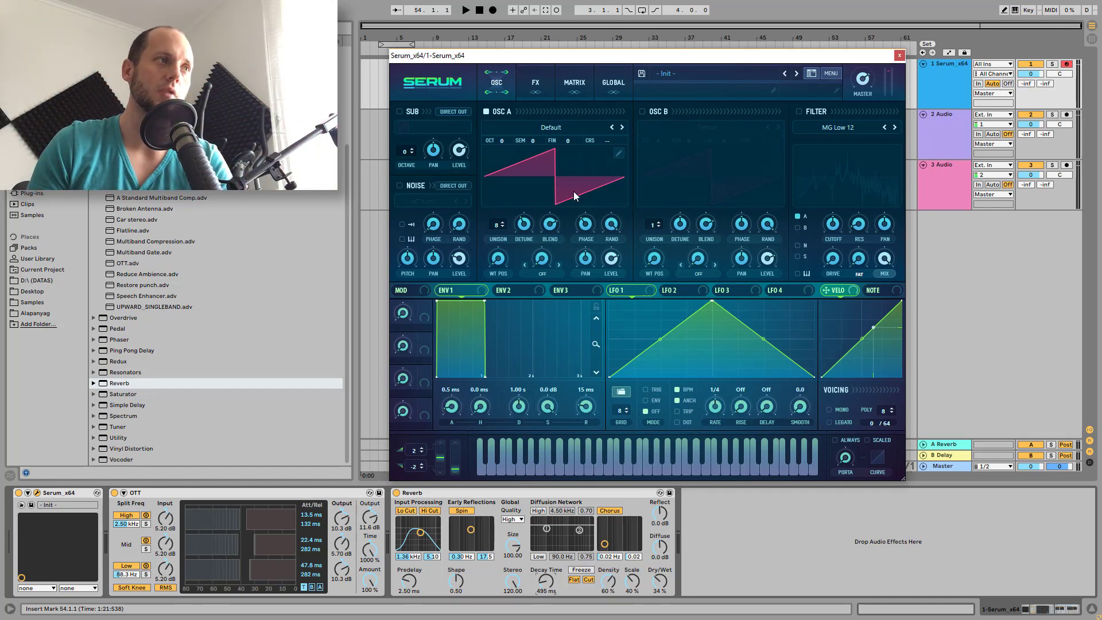
left_click(610, 229)
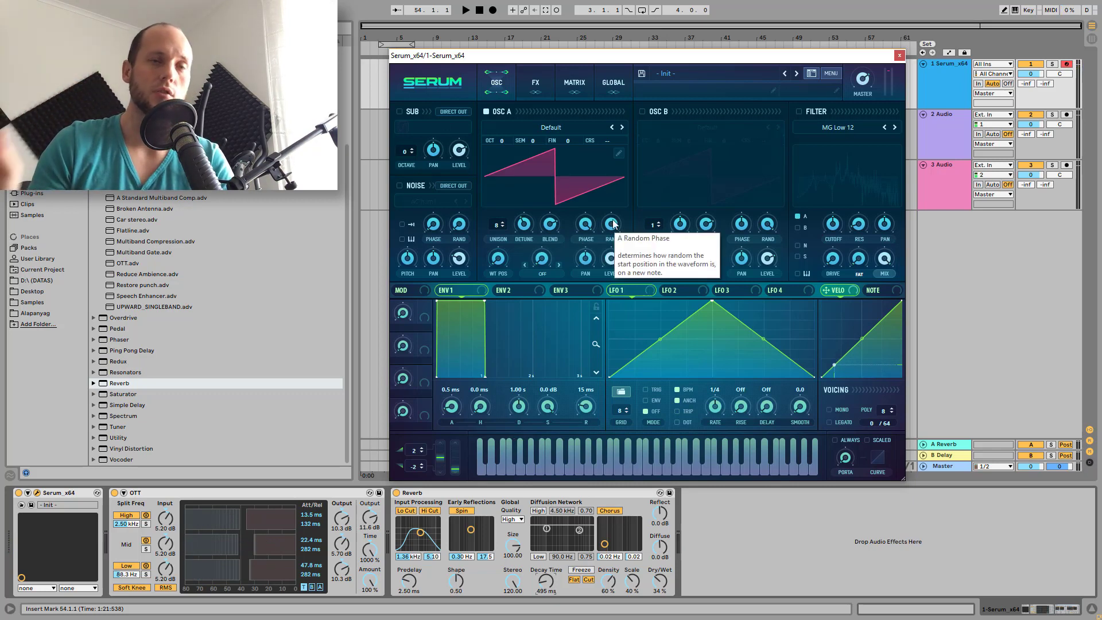
mouse_move(612, 231)
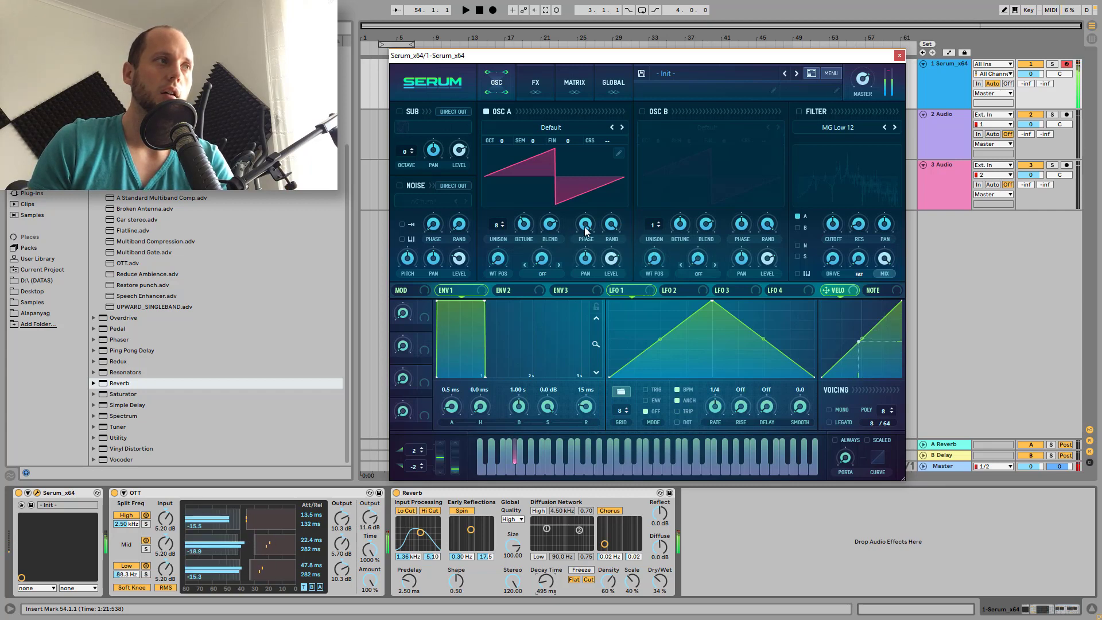
Adjust oscillator A's start phase and set its random phase to the MemTrig mode.
left_click_drag(586, 231, 587, 248)
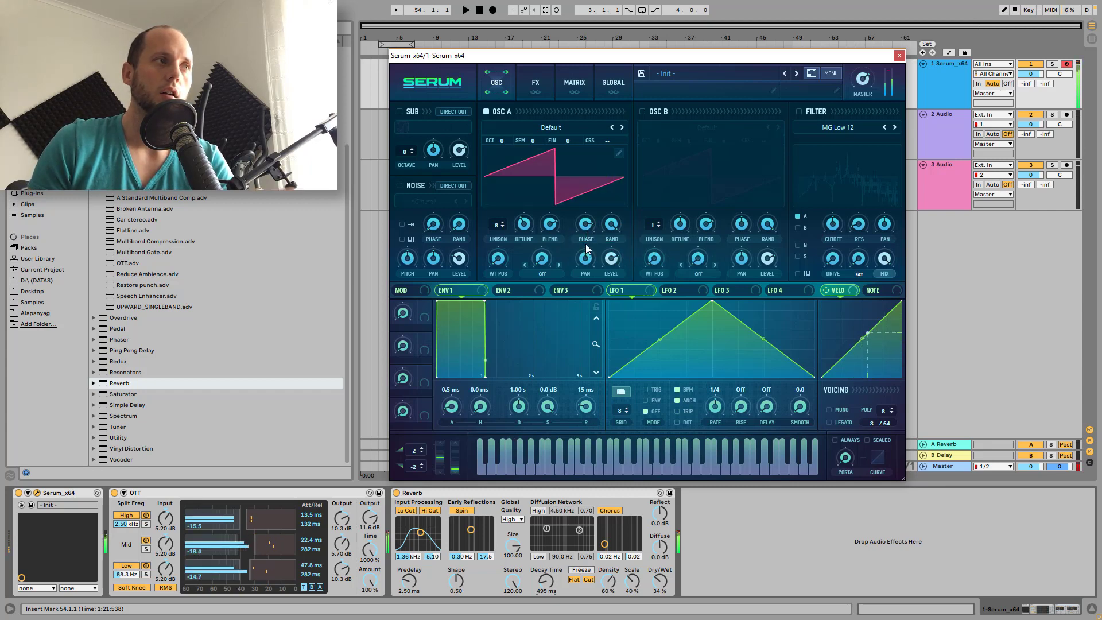
left_click(613, 225)
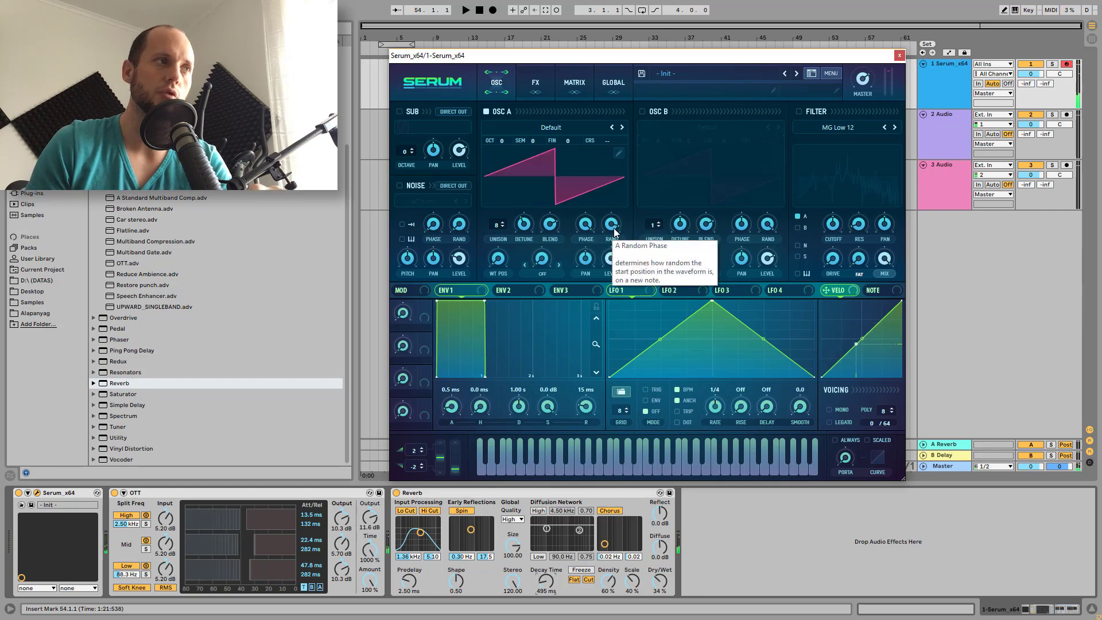
left_click_drag(615, 232, 626, 194)
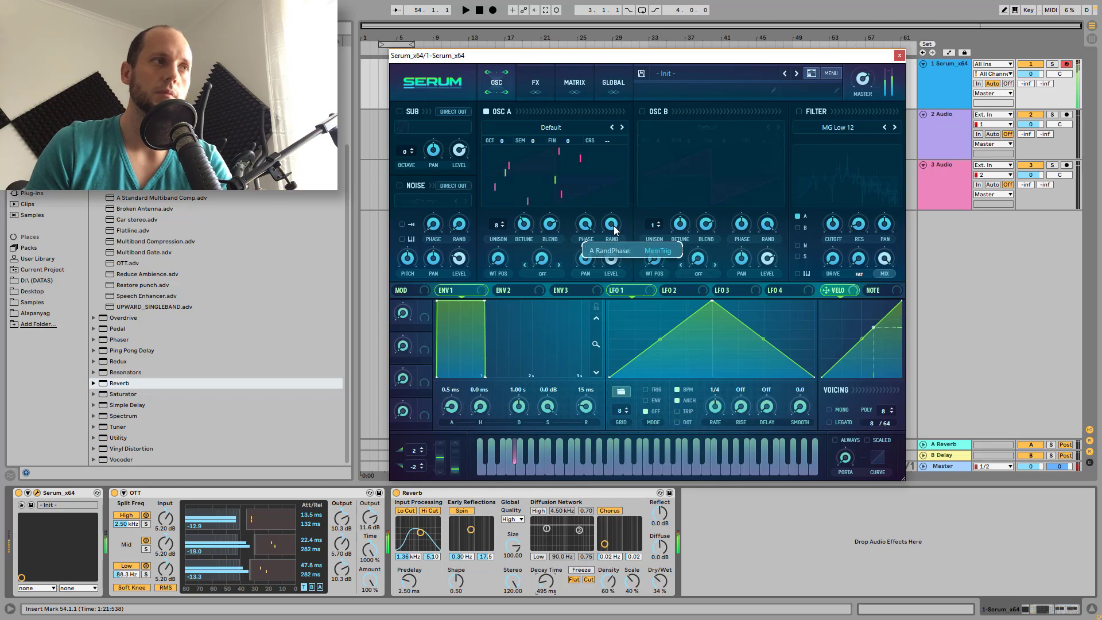
mouse_move(615, 229)
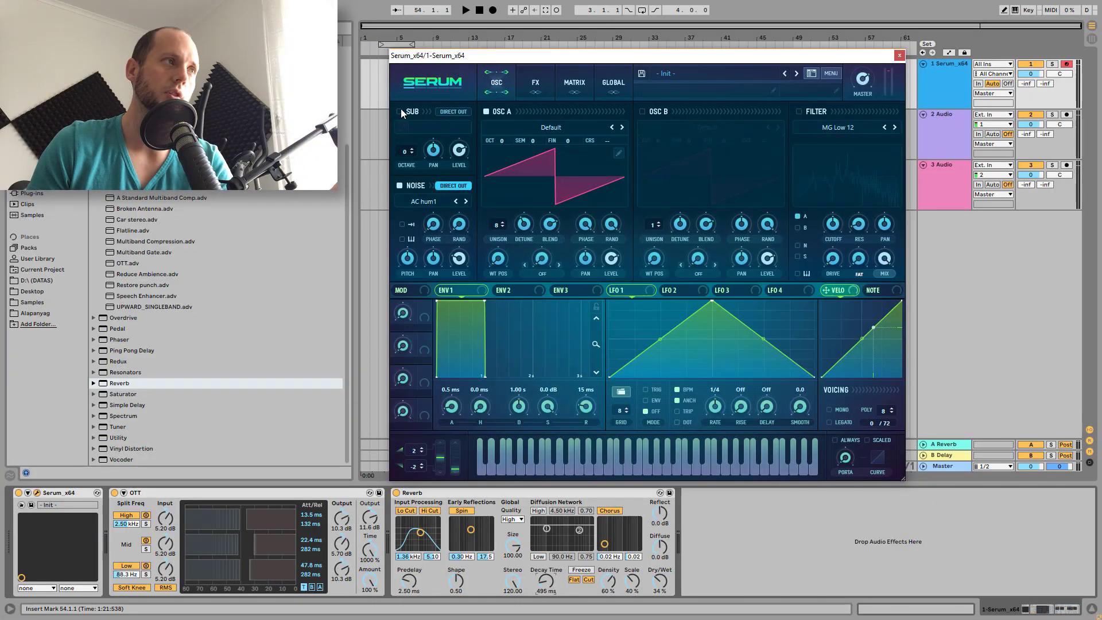
Turn on the sub oscillator with direct output and enable the Filter effect in the effects rack.
left_click(399, 111)
left_click(447, 111)
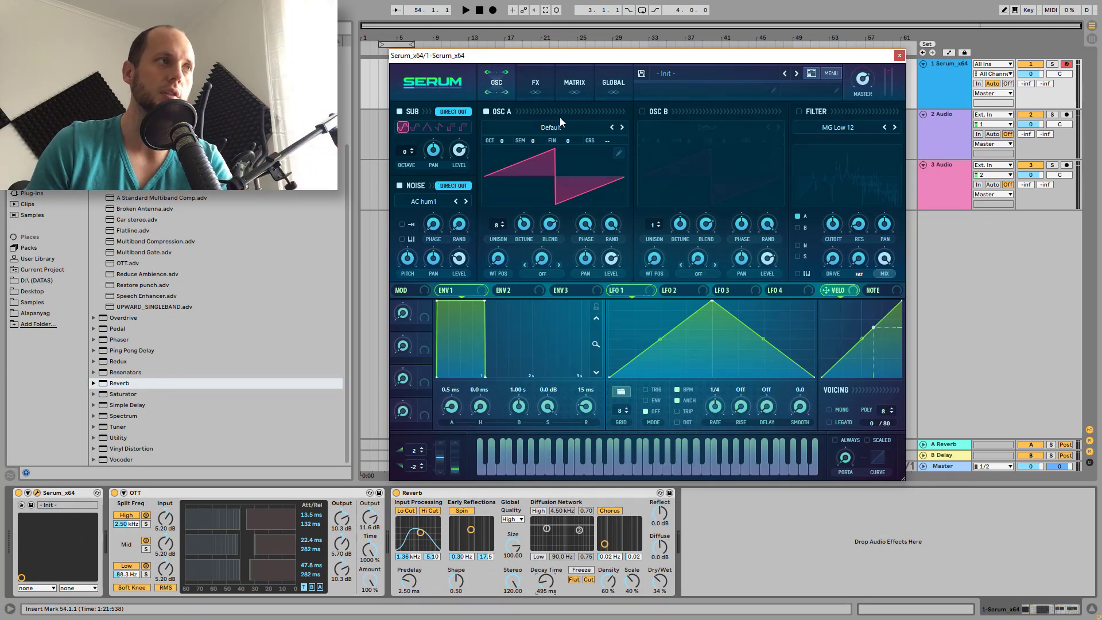
left_click(543, 81)
left_click(425, 270)
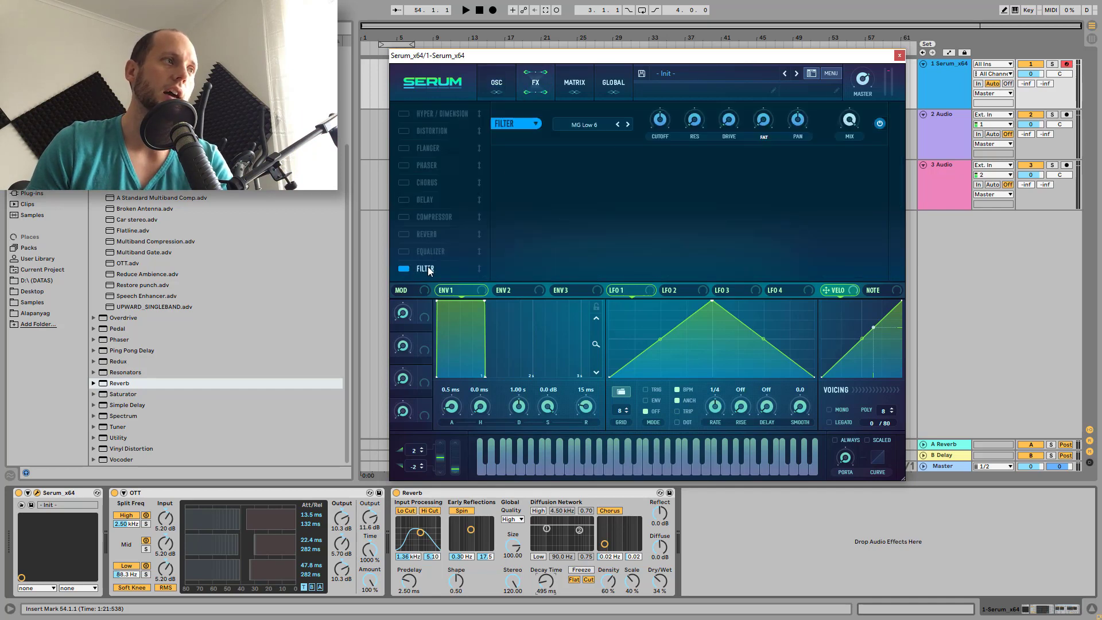
Return to the oscillator view, switch the sub oscillator off and reset the patch to the init preset.
left_click(504, 76)
left_click(411, 113)
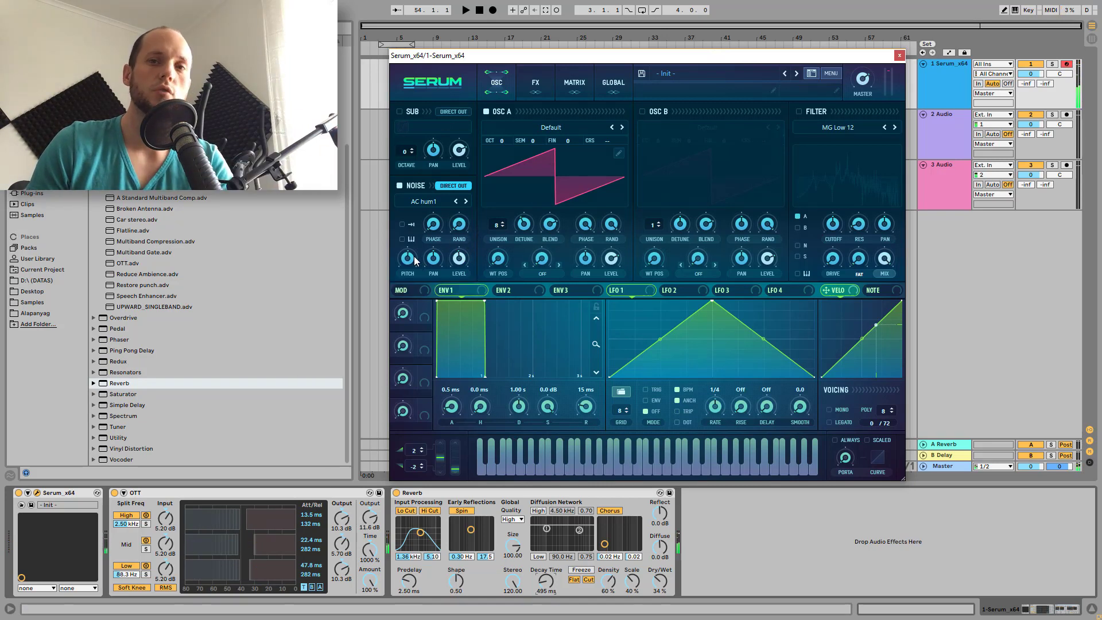
left_click(832, 75)
left_click(855, 132)
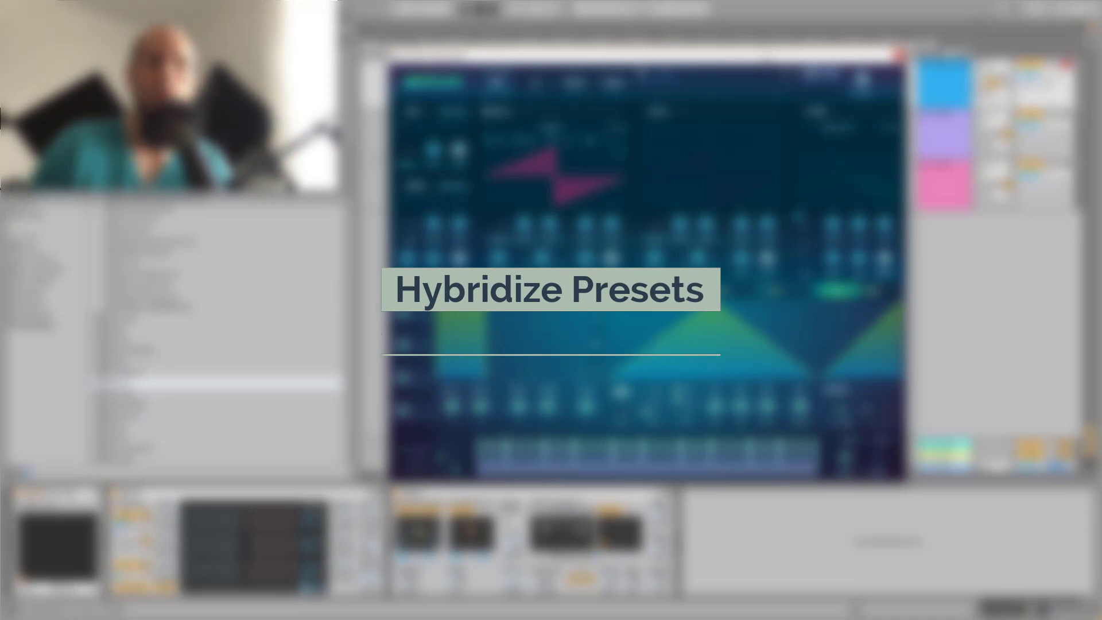
Stop playback, open the preset browser and hybridize a new preset from the visible list.
left_click(479, 10)
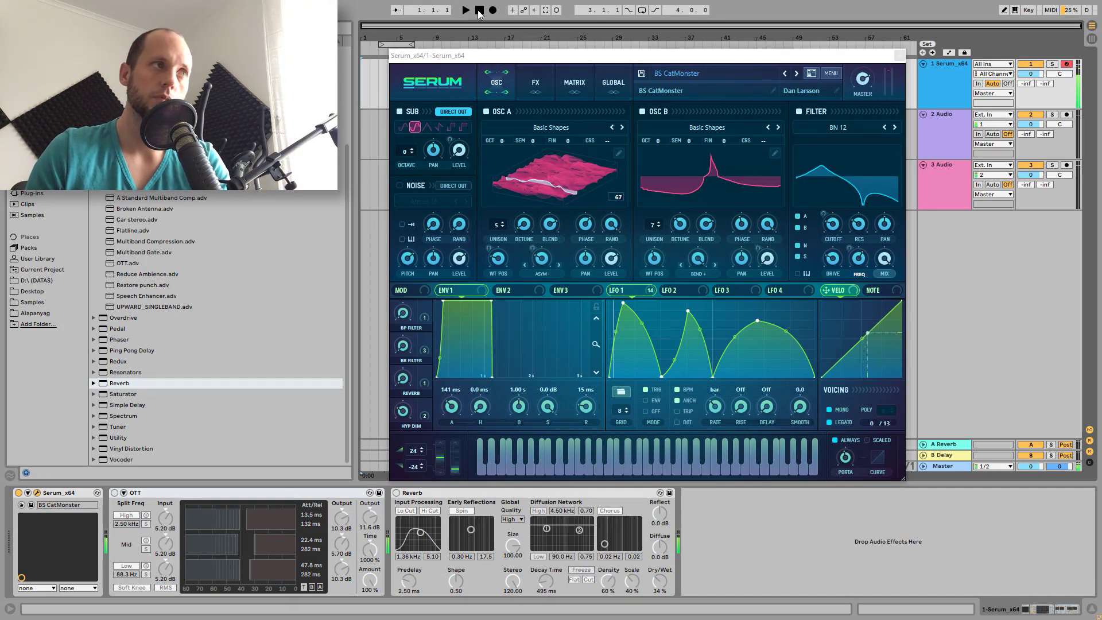
left_click(809, 73)
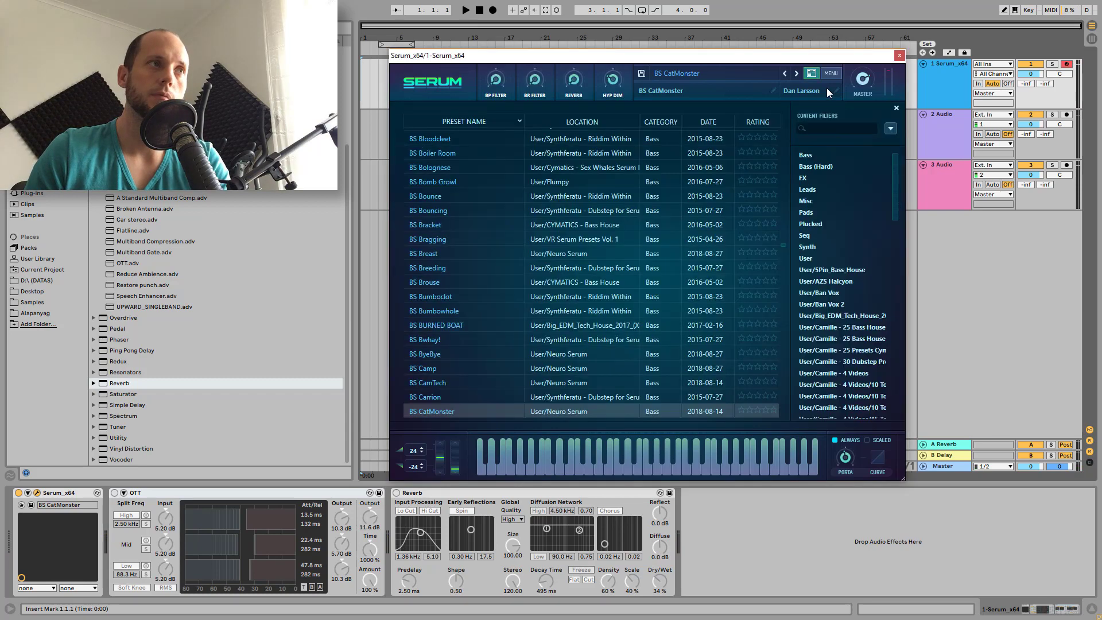
left_click(890, 129)
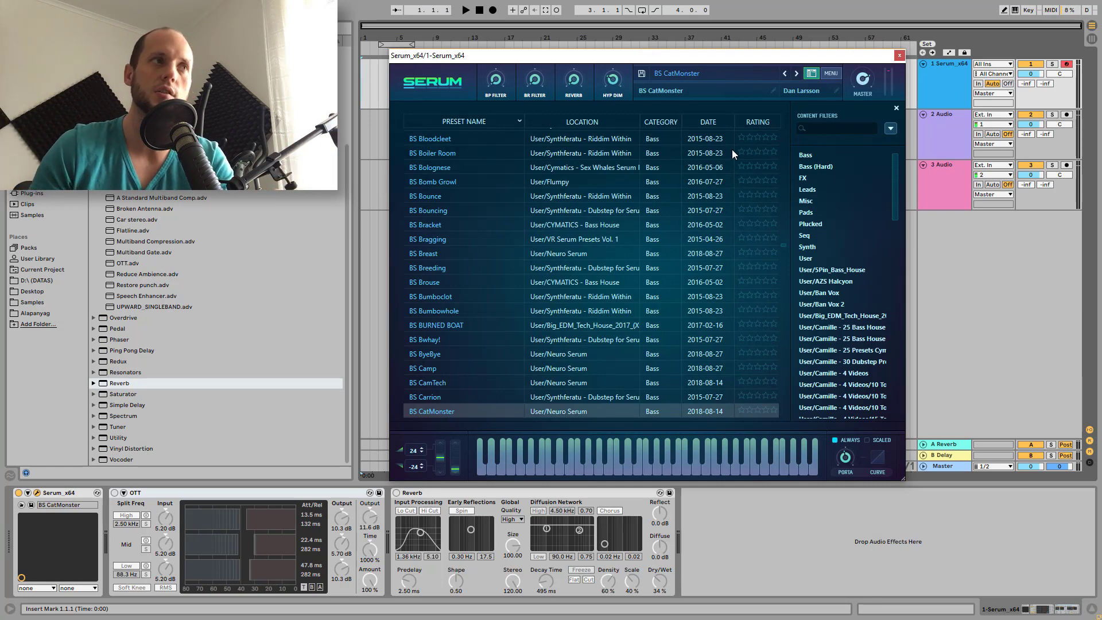
left_click(891, 129)
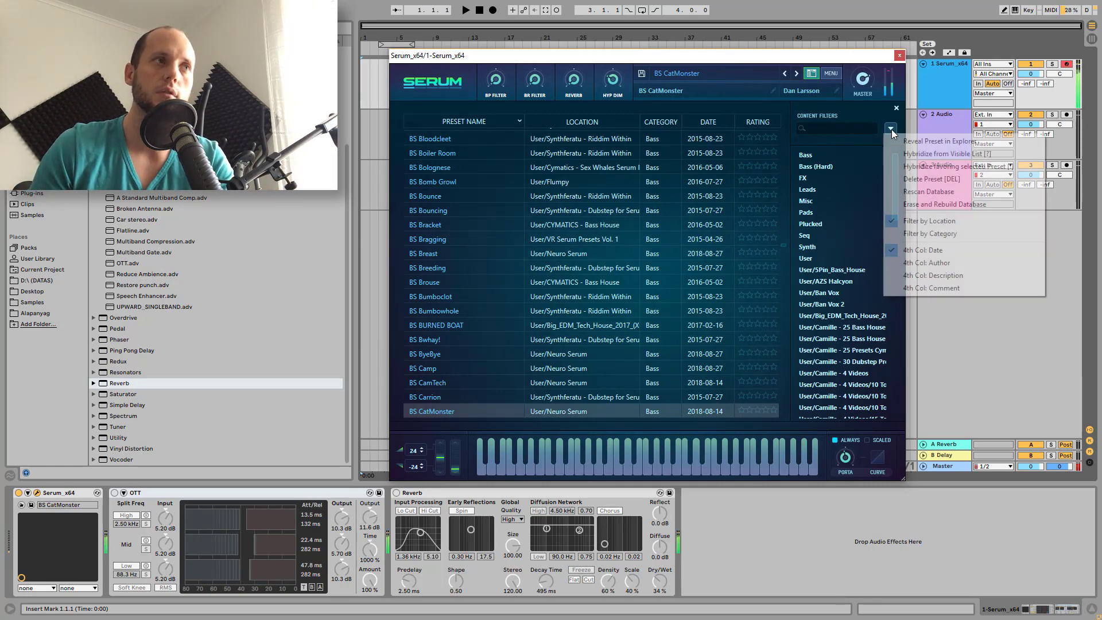
left_click(962, 154)
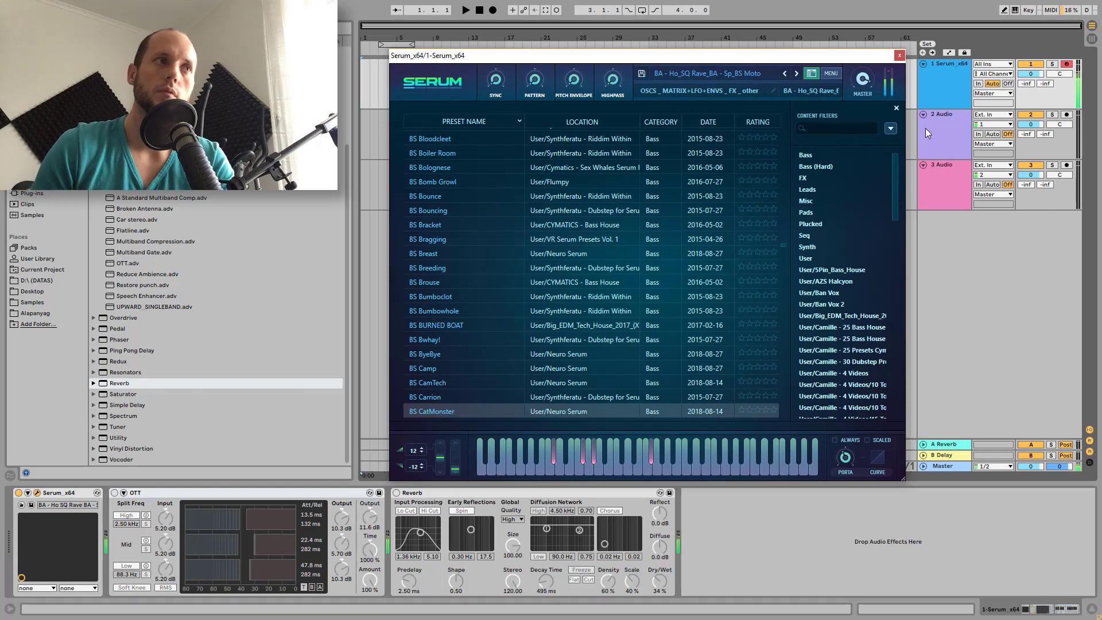
Generate two more hybrid presets from the visible list and stop playback after auditioning them.
left_click(891, 128)
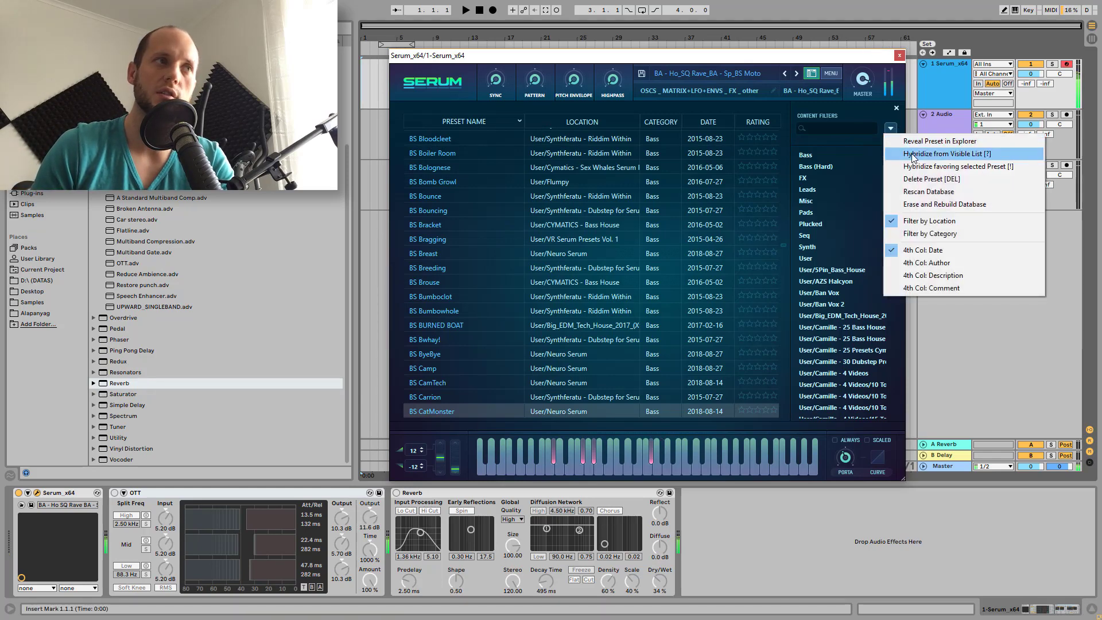
left_click(907, 153)
left_click(891, 129)
left_click(900, 154)
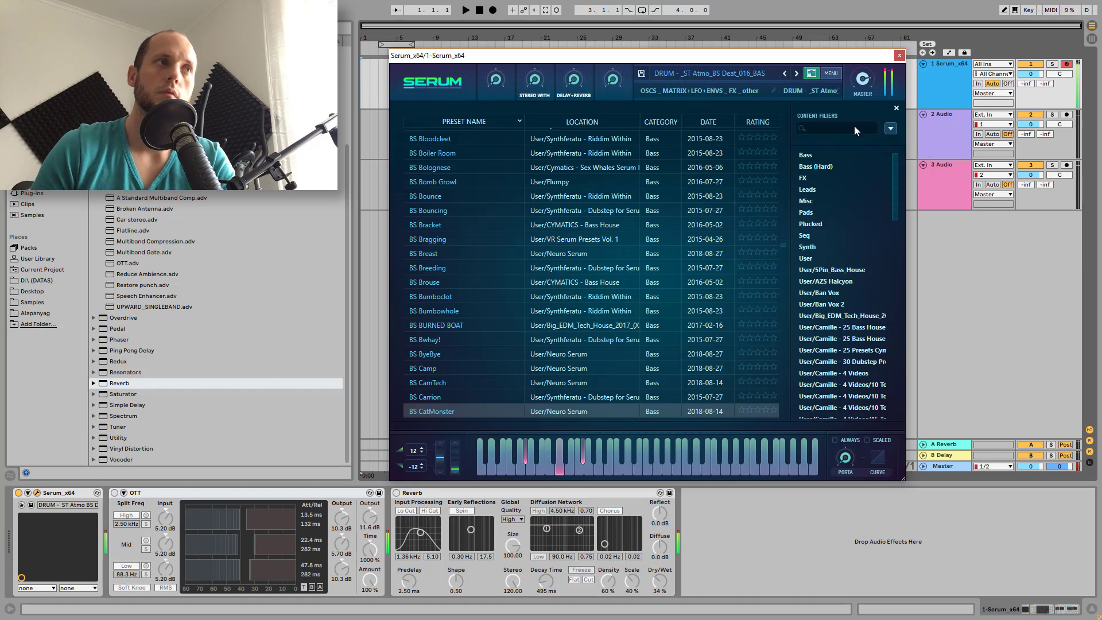
left_click(478, 11)
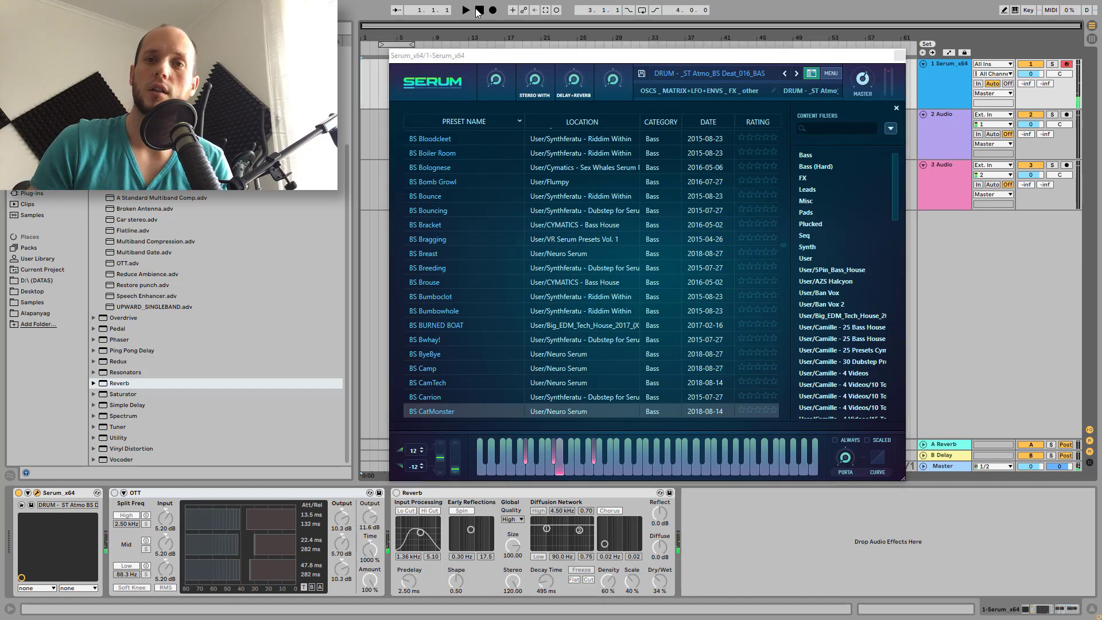
Return to the oscillator view and review the Misc filter types without changing the filter.
left_click(811, 74)
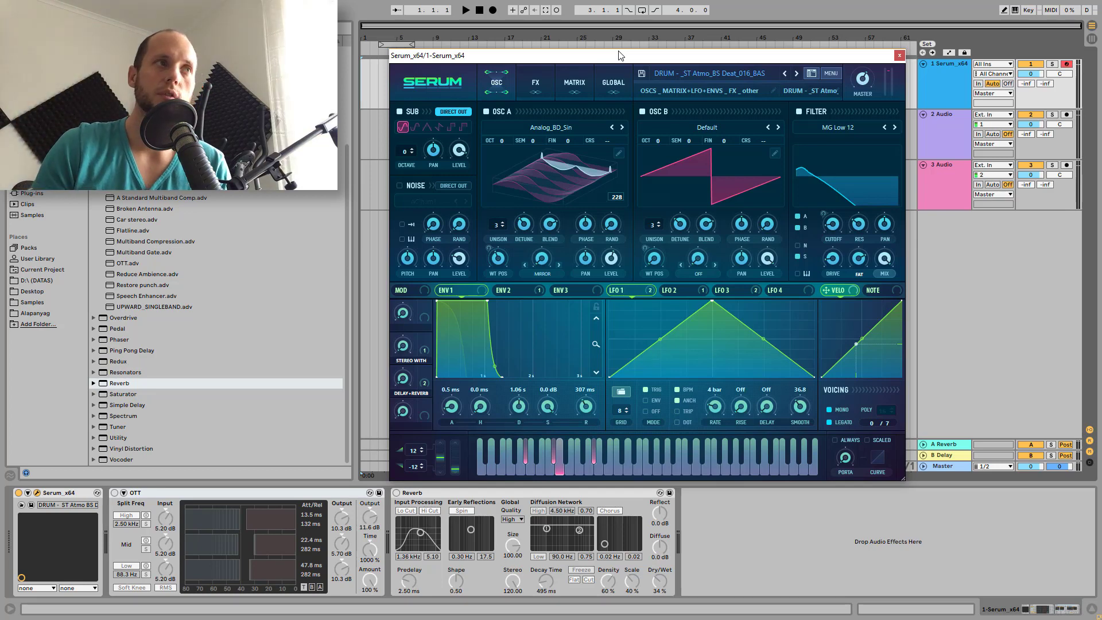
left_click(834, 130)
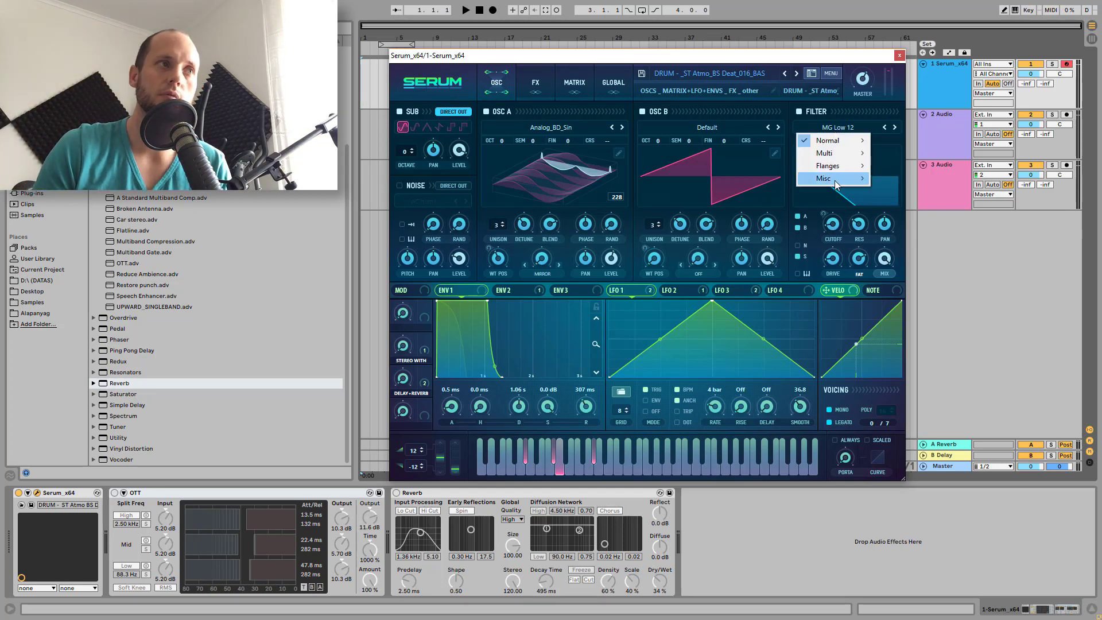
mouse_move(827, 178)
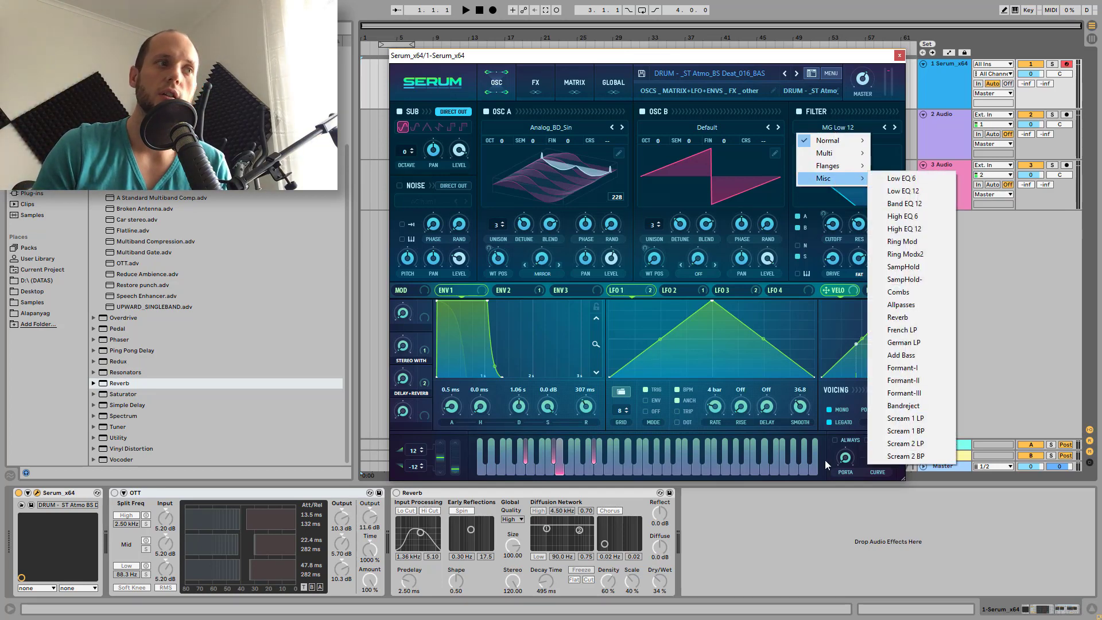
left_click(825, 432)
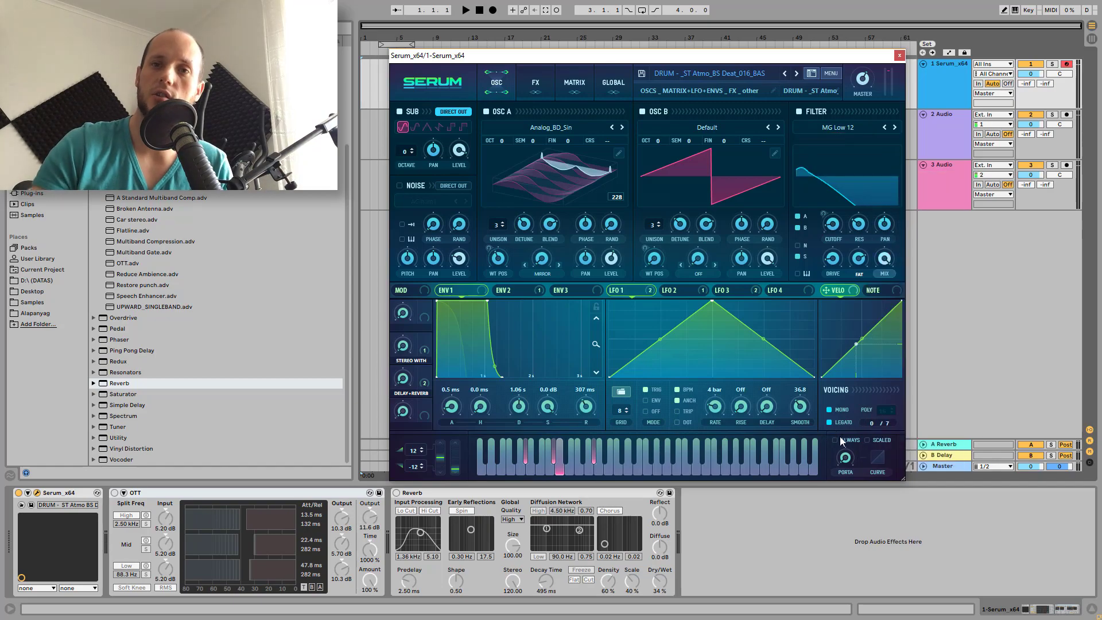